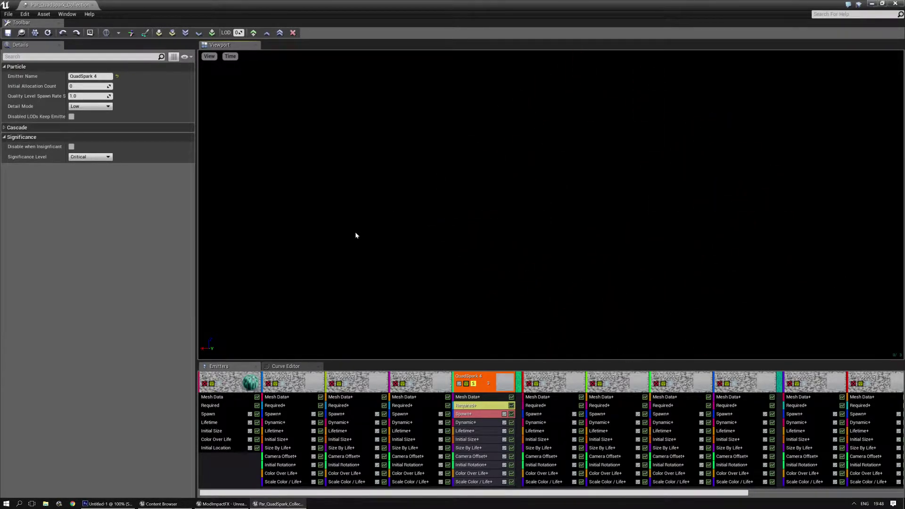
Step: Switch from the QuadSpark Cascade editor to the Photoshop document with the white spark shape
key("alt+Tab")
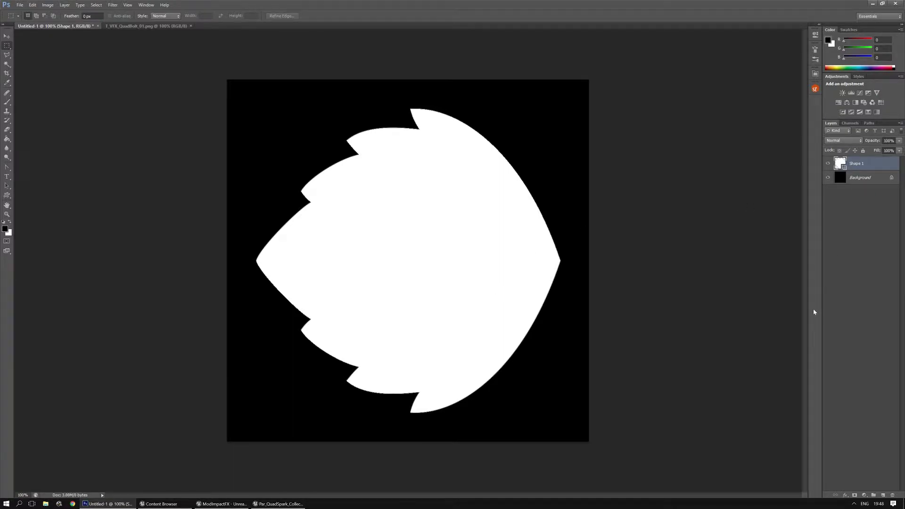
Step: Duplicate the spark shape layer twice and rasterize and Gaussian-blur the top copy into a glow
key("ctrl+j")
key("ctrl+j")
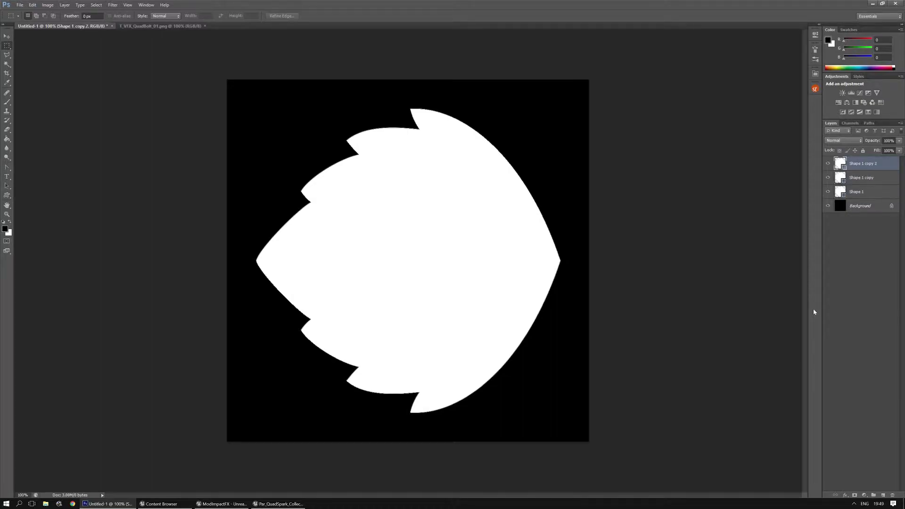
left_click(112, 5)
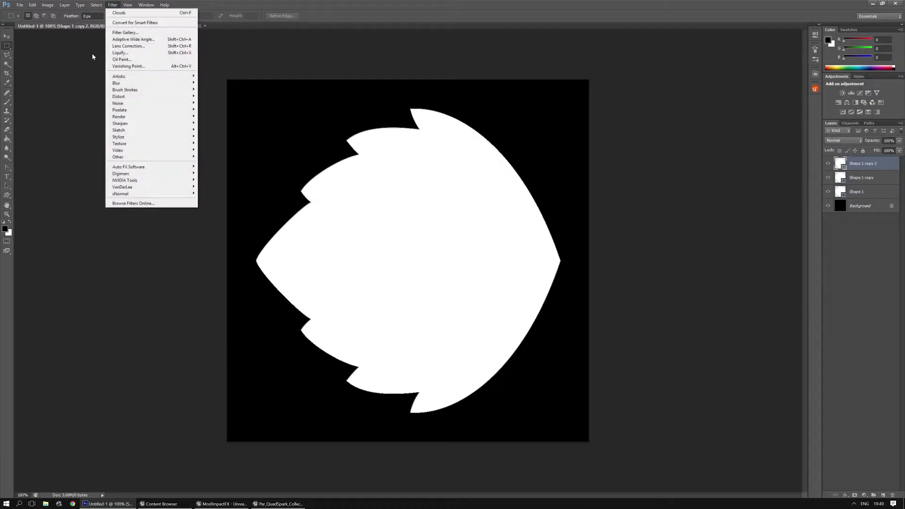
mouse_move(125, 84)
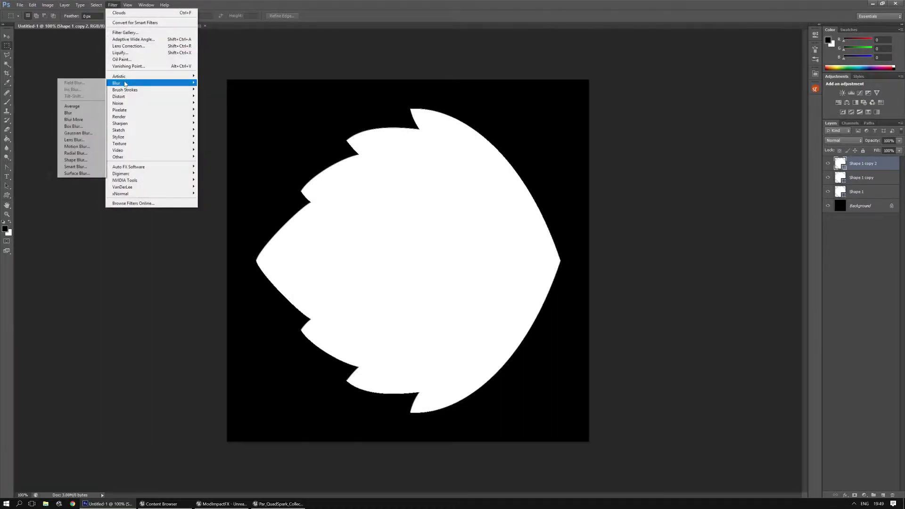
left_click(81, 133)
left_click(438, 184)
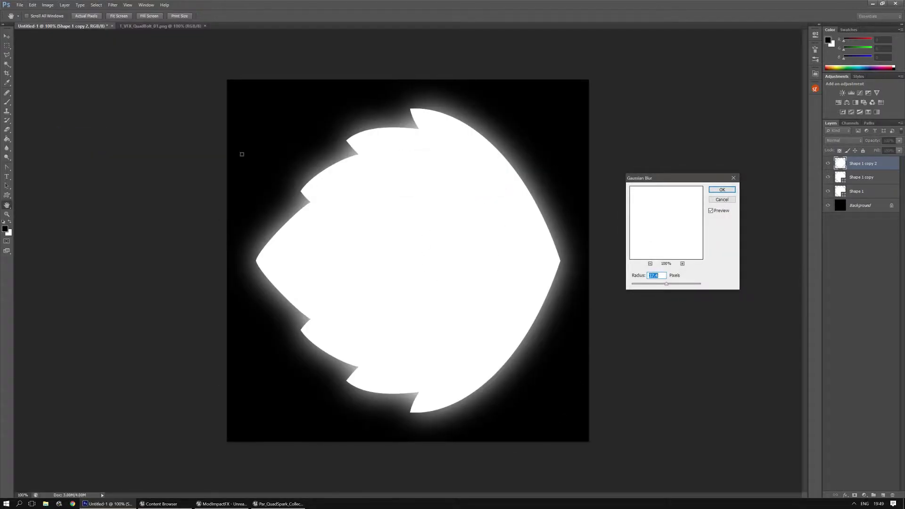
left_click(722, 189)
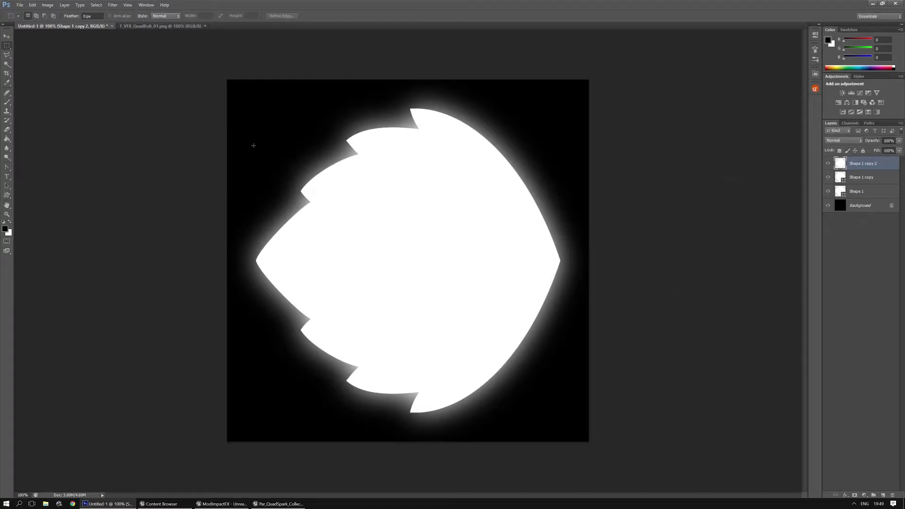
key("v")
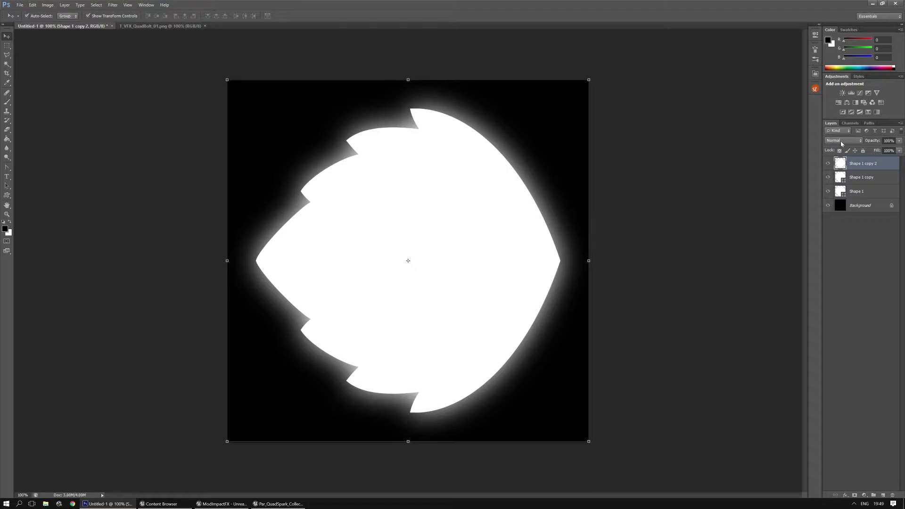
Step: Add a new layer of rendered clouds and blend it with Multiply inside the spark shape
left_click(883, 495)
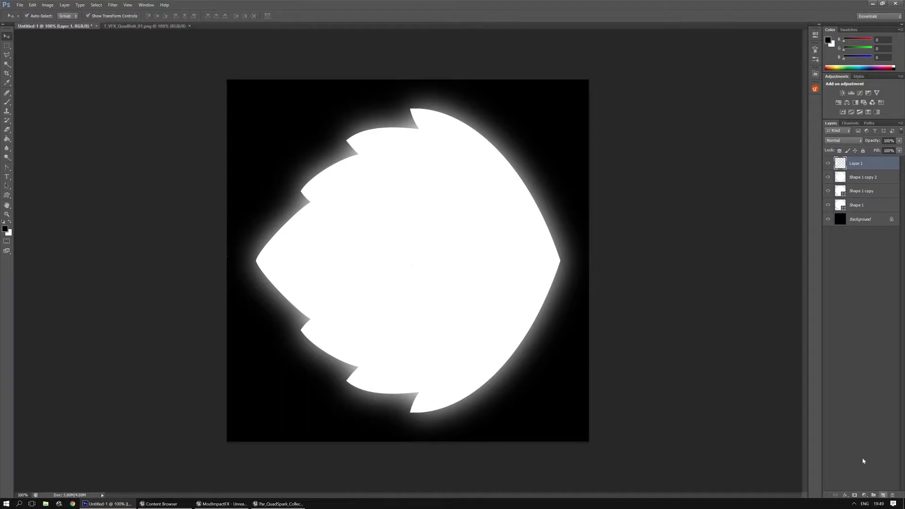
left_click(113, 5)
mouse_move(143, 117)
left_click(94, 117)
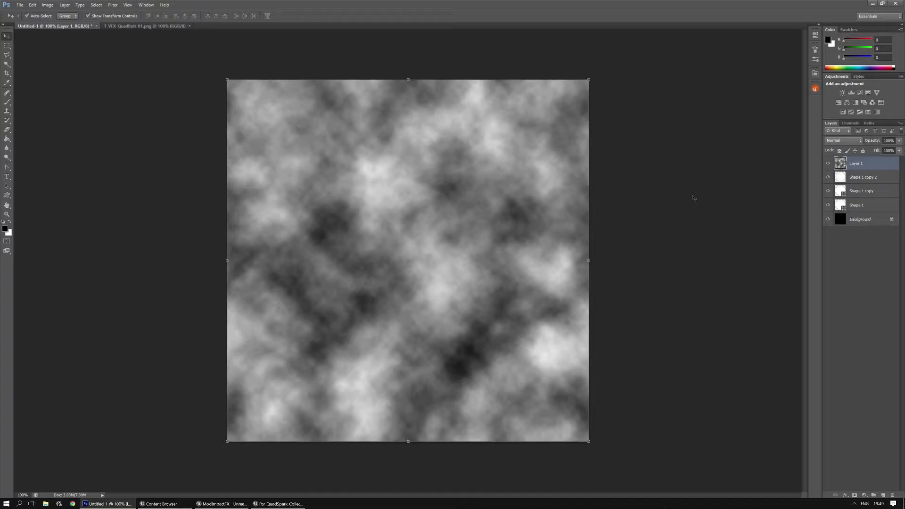
key("ctrl+f")
key("ctrl+f")
key("ctrl+f")
key("ctrl+f")
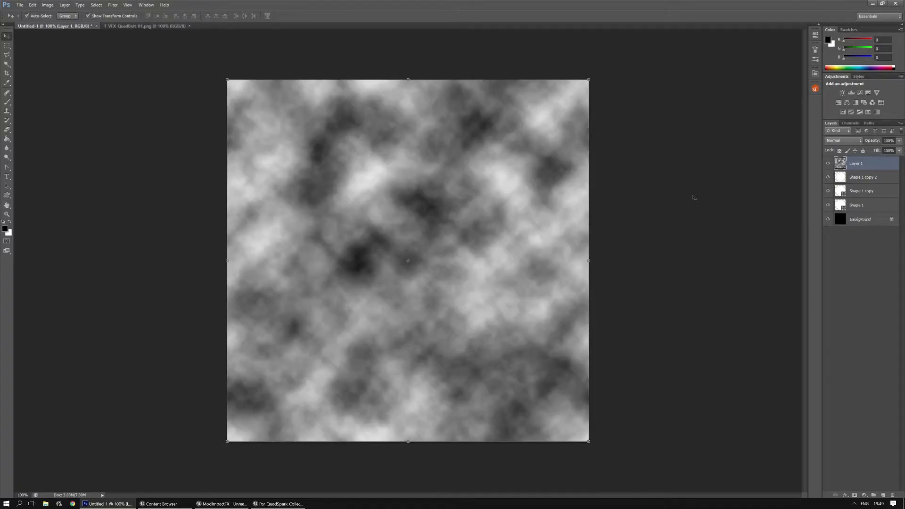
left_click(837, 140)
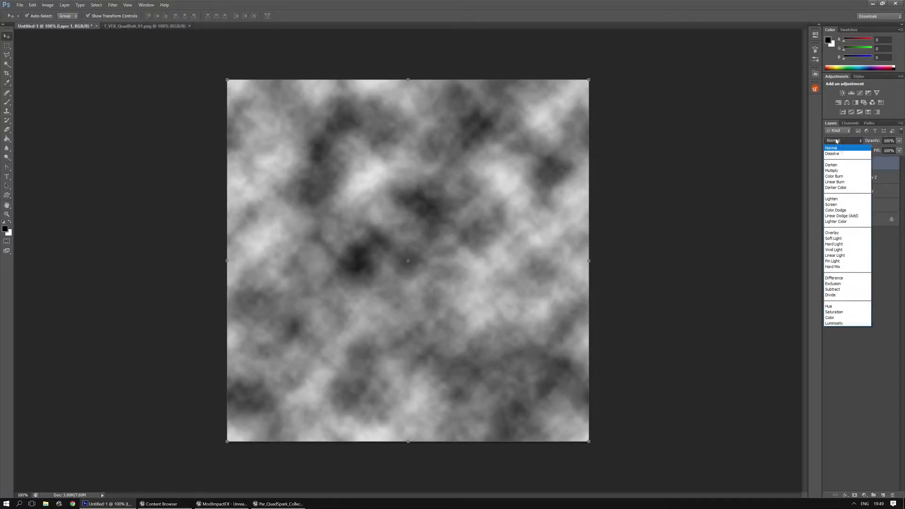
left_click(844, 173)
left_click(871, 192)
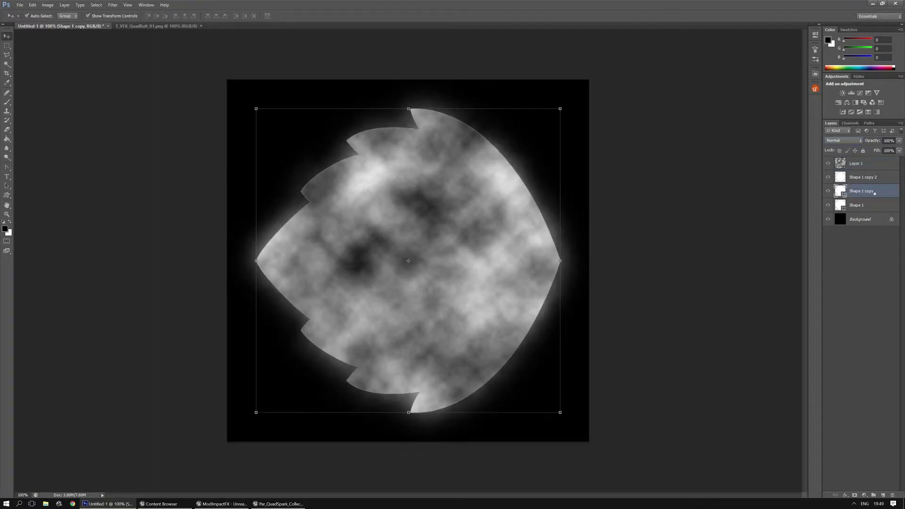
Step: Move Shape 1 copy to the top of the layer stack and lower its opacity to 61%
left_click_drag(874, 193, 887, 151)
left_click(899, 141)
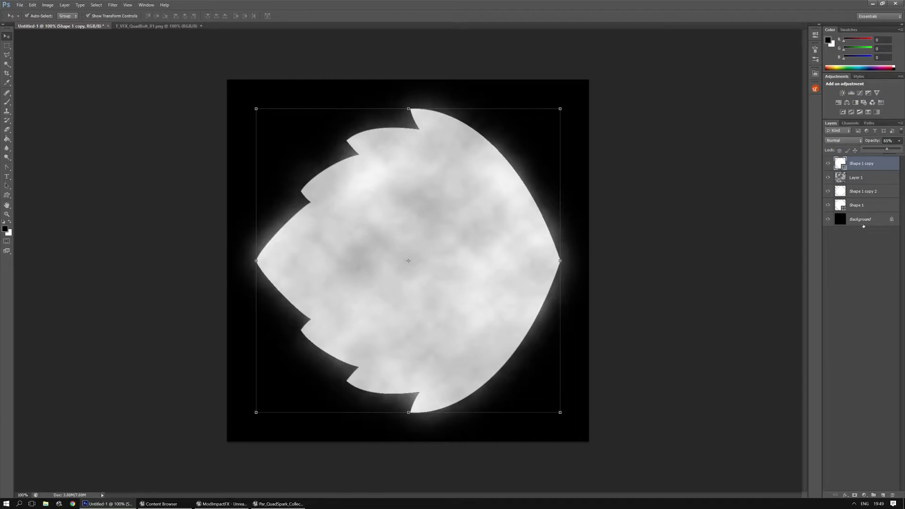
Step: Select all layers, including Background, and merge them into one layer
left_click(859, 207, "shift")
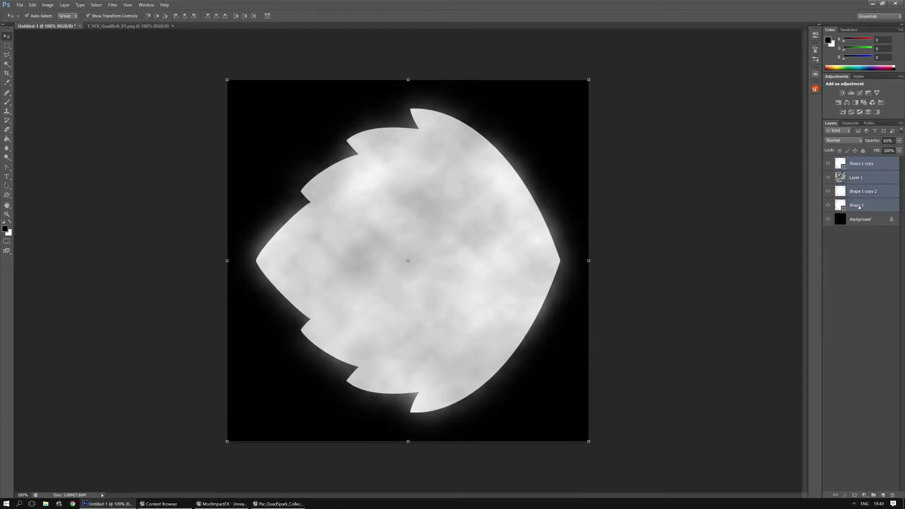
left_click(861, 220)
left_click(864, 165, "shift")
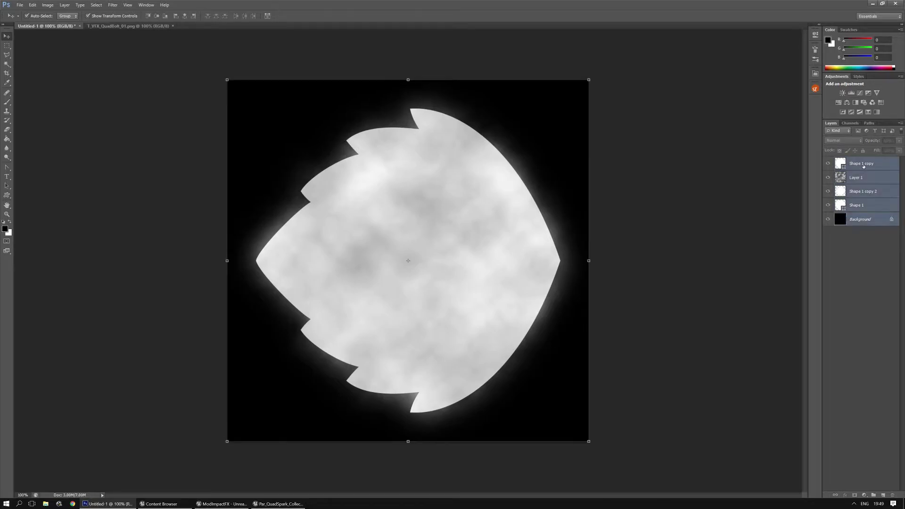
key("ctrl+e")
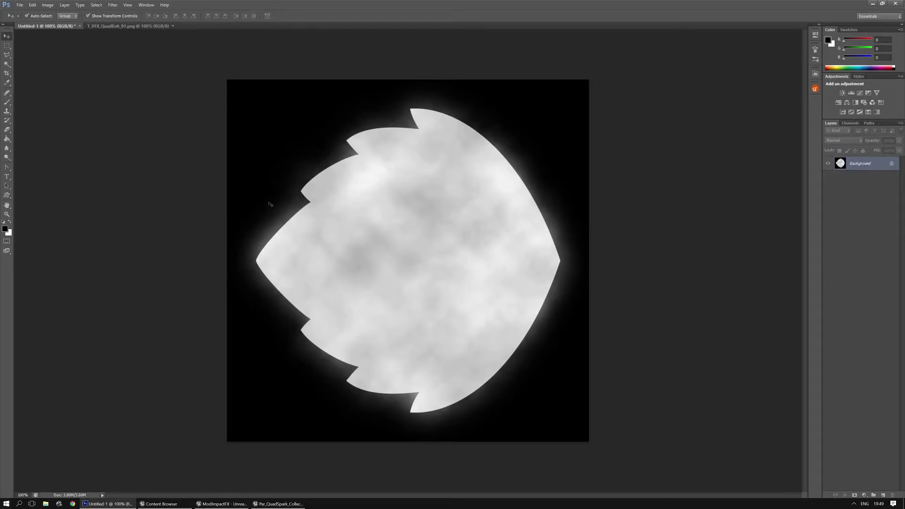
Step: Save the merged image as T_VFX_QuadBolt_04.png in the Textures folder with default PNG options
left_click(20, 4)
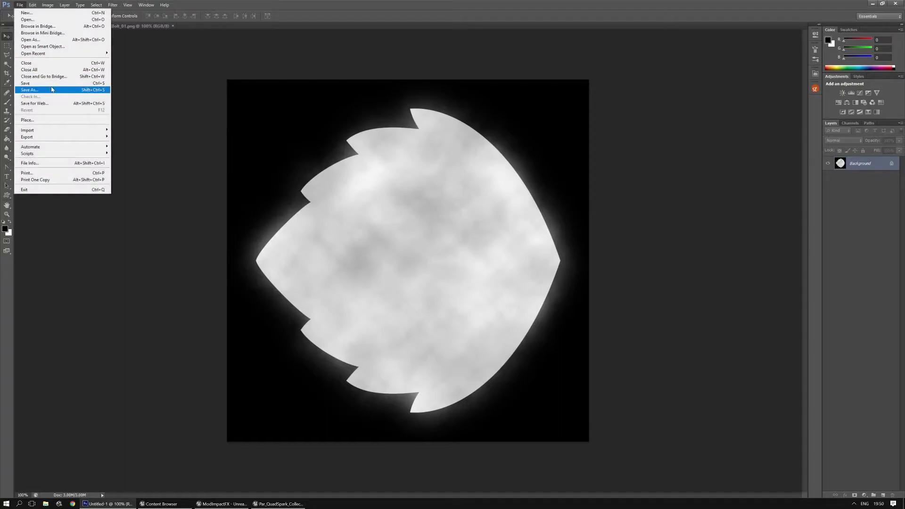
left_click(52, 90)
left_click_drag(682, 178, 687, 252)
left_click(587, 219)
left_click(562, 218)
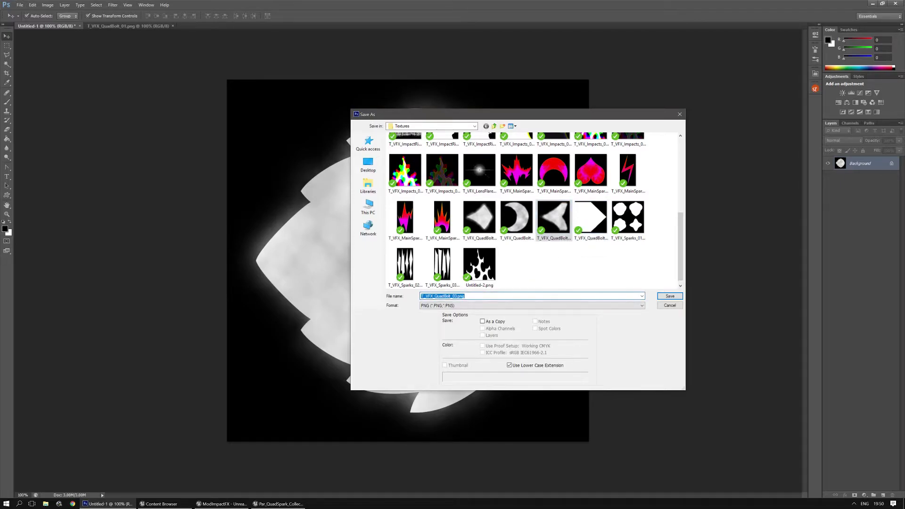
left_click(462, 296)
left_click(670, 296)
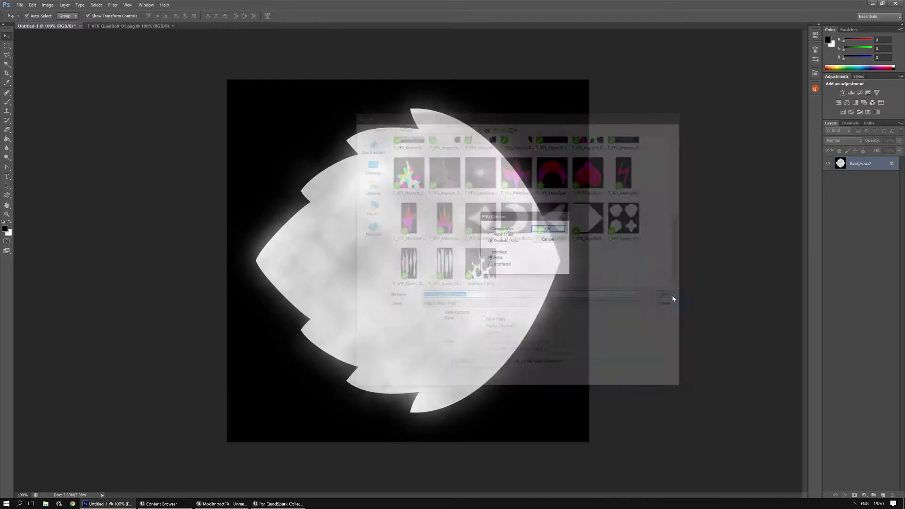
left_click(550, 230)
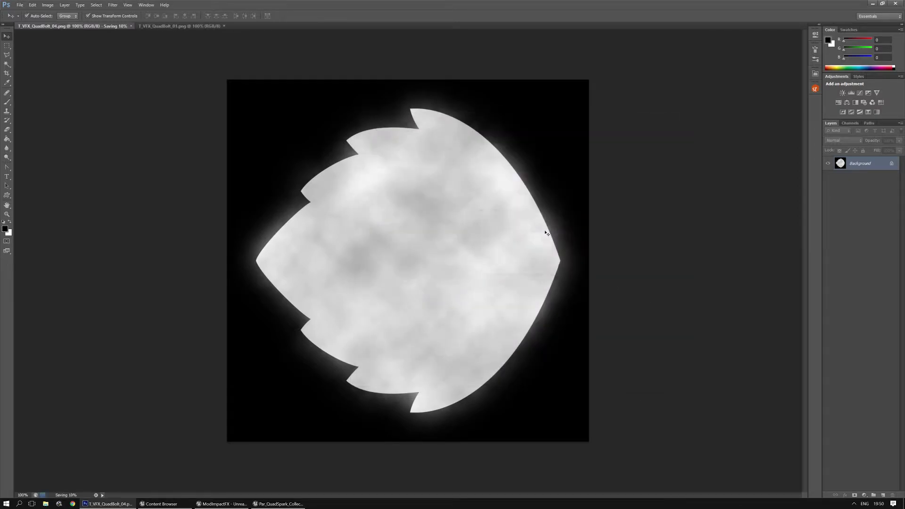
Step: Import T_VFX_QuadBolt_04.png into Content/ImpactFX/Textures/ImpactFX in Unreal's Content Browser
left_click(278, 505)
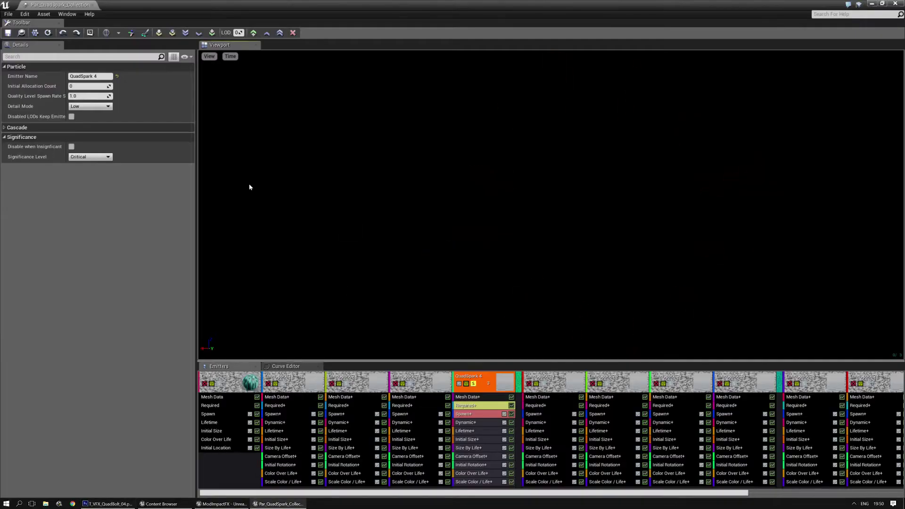
left_click(159, 504)
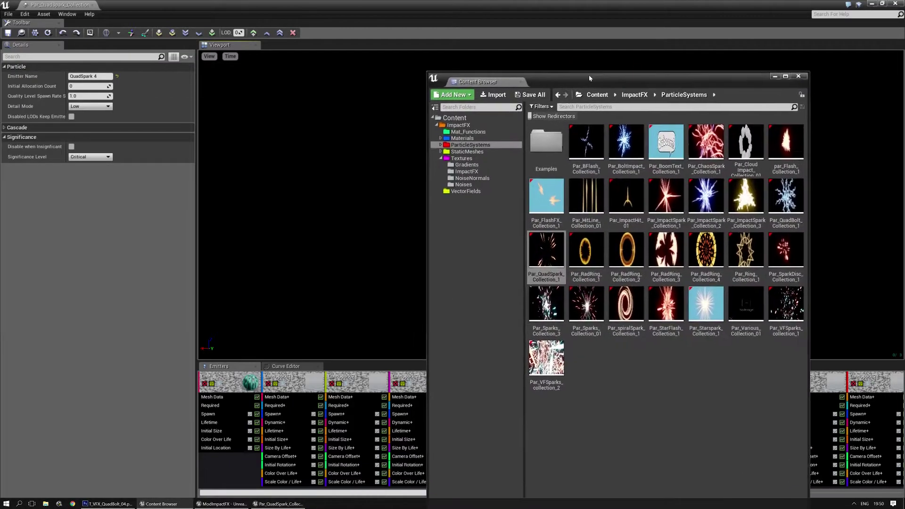
left_click(471, 139)
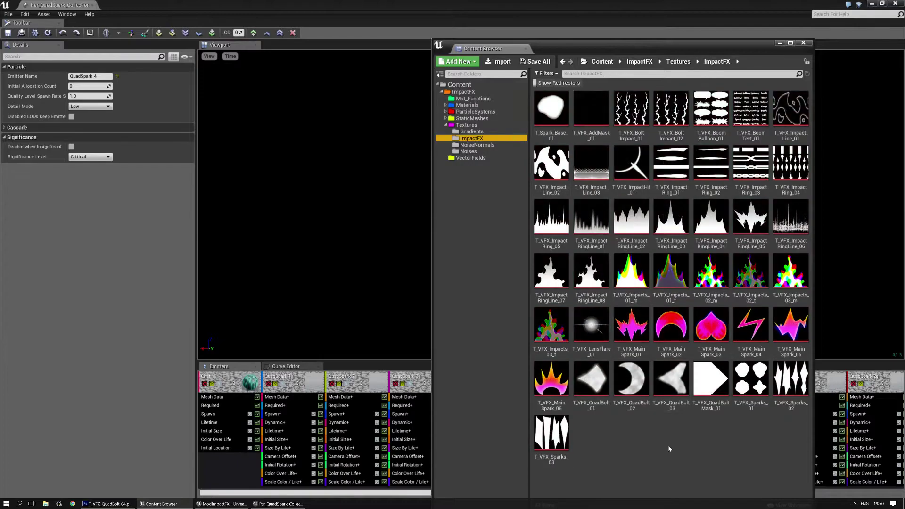
left_click(499, 62)
scroll(639, 140, "down", 2)
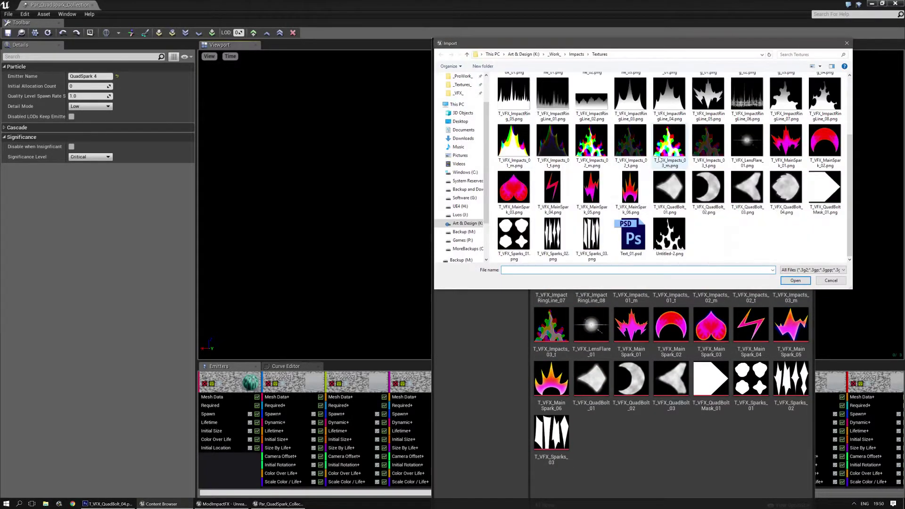
double_click(789, 191)
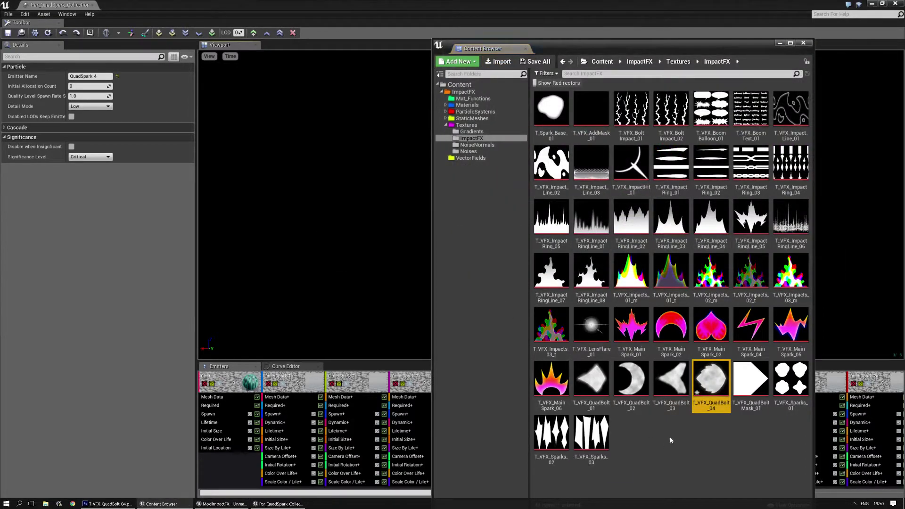
Step: Set T_VFX_QuadBolt_04 to Alpha (BC4) compression, Effects group, Clamp X/Y tiling, and save
double_click(708, 390)
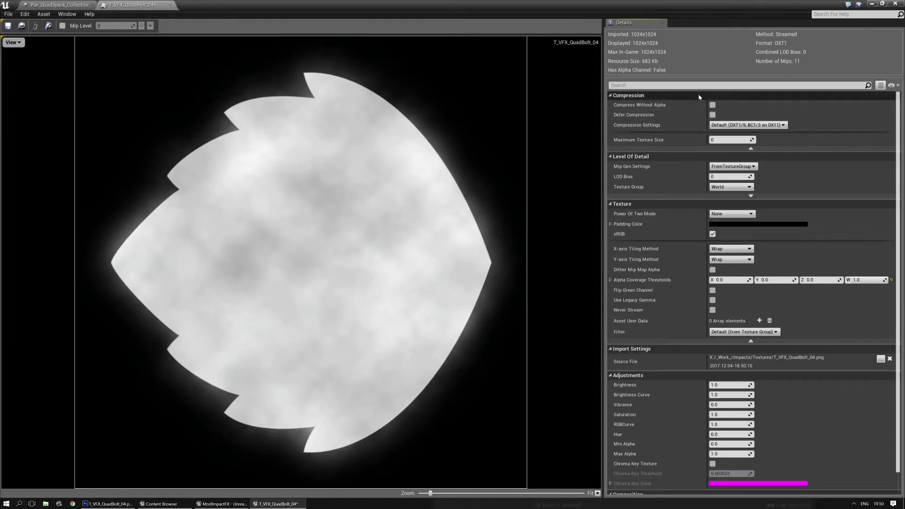
left_click(743, 125)
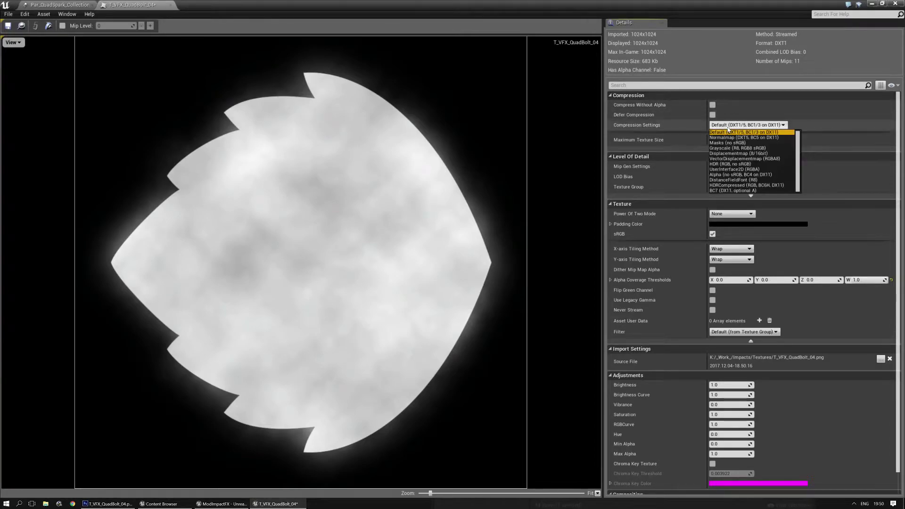
left_click(725, 176)
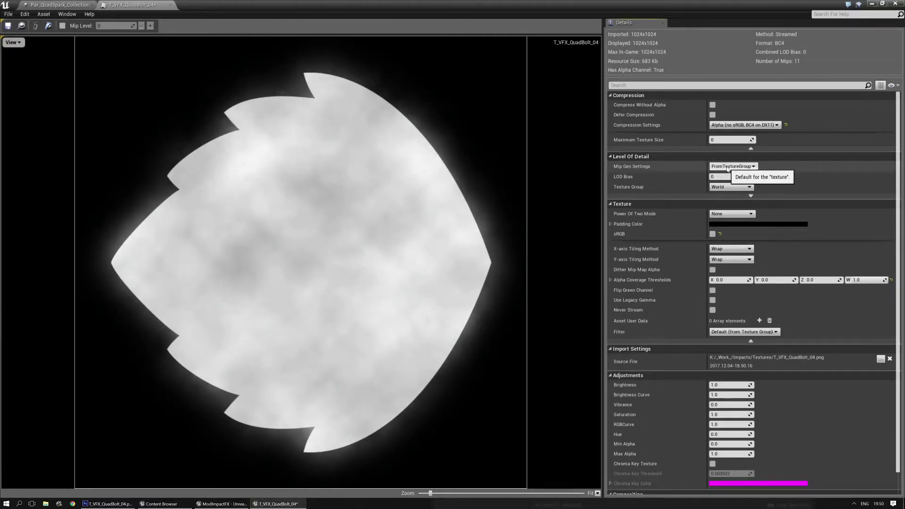
left_click(723, 187)
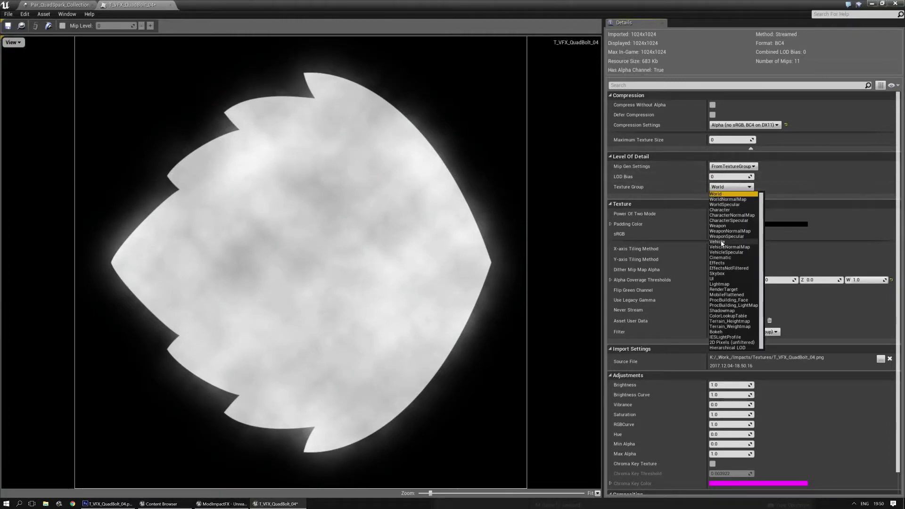
left_click(721, 263)
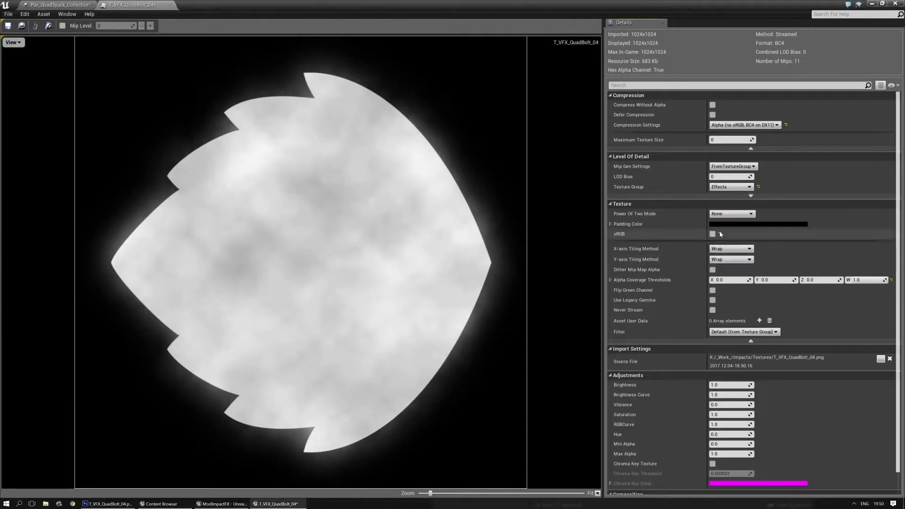
left_click(733, 249)
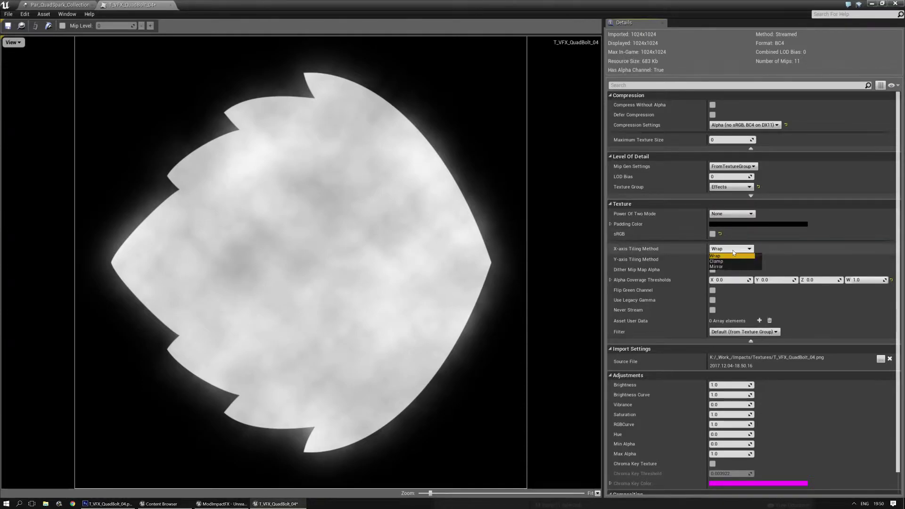
left_click(723, 262)
left_click(724, 261)
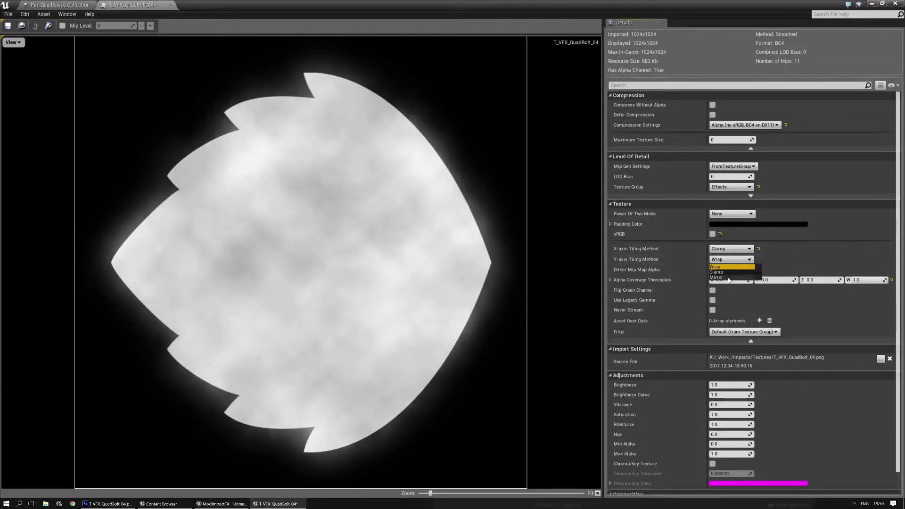
left_click(726, 274)
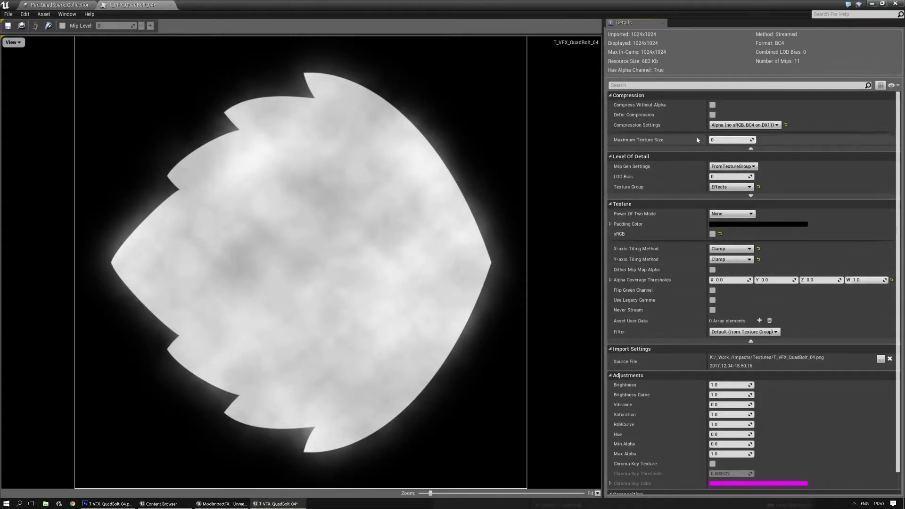
left_click(7, 25)
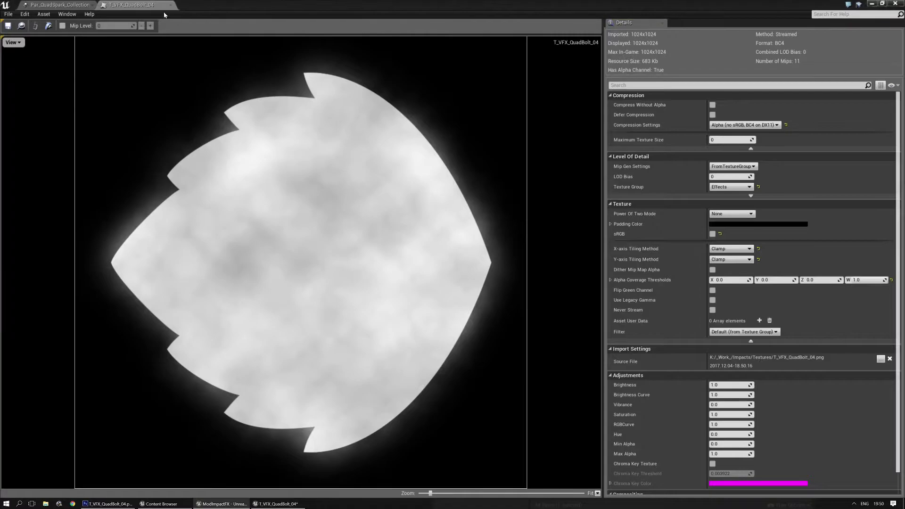
Step: Close the texture, un-solo QuadSpark 4 so all emitters play, and enlarge the emitter panel
left_click(171, 5)
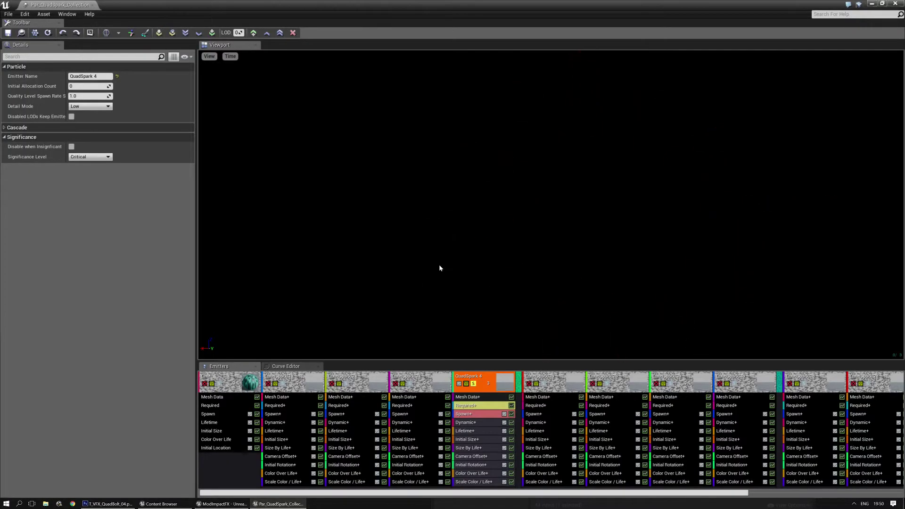
left_click(474, 383)
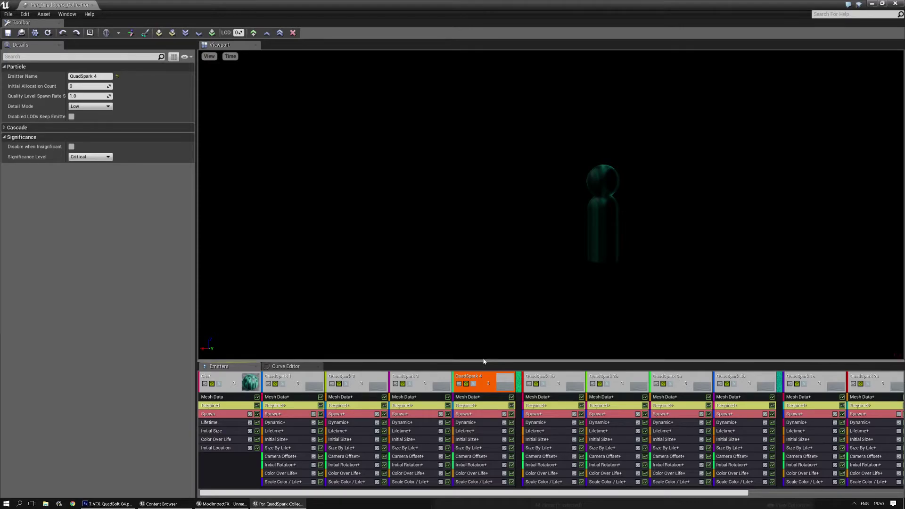
left_click_drag(483, 360, 477, 285)
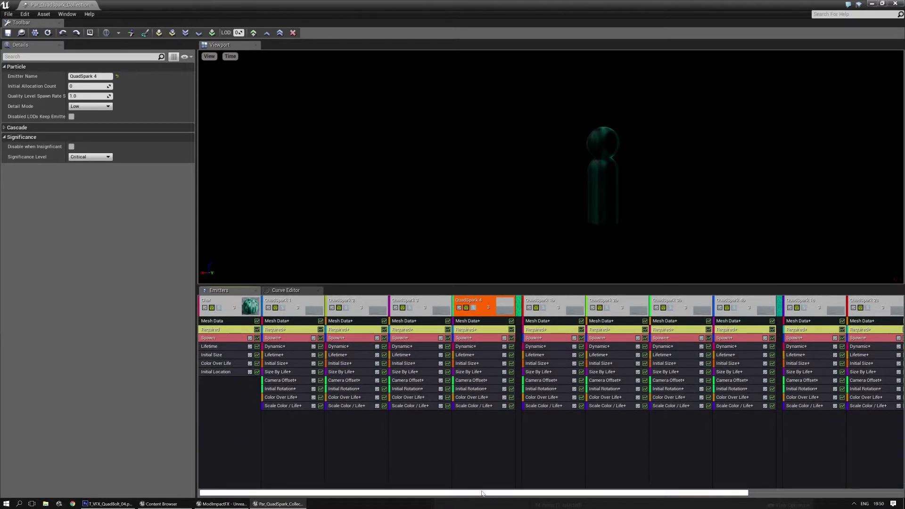
left_click_drag(486, 493, 648, 493)
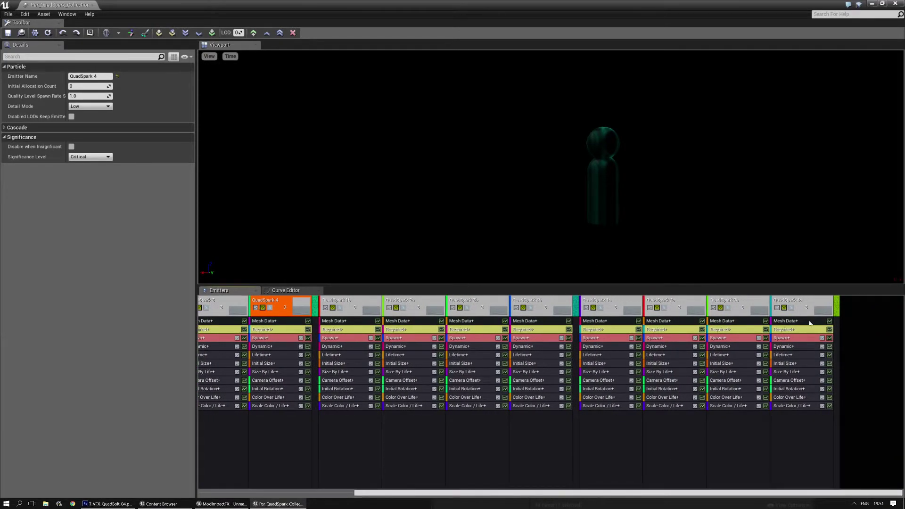
left_click(609, 305)
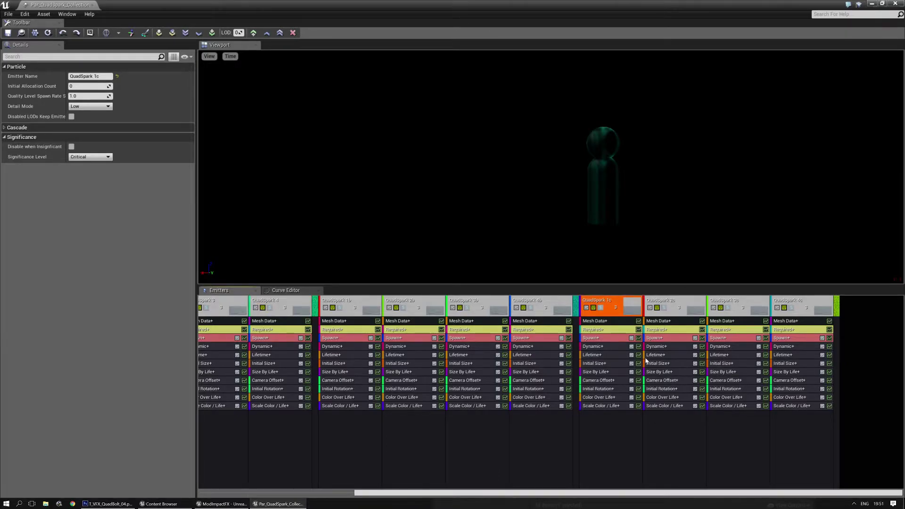
Step: Make a shared duplicate of QuadSpark 1c and move it to the end of the emitter list
right_click(604, 303)
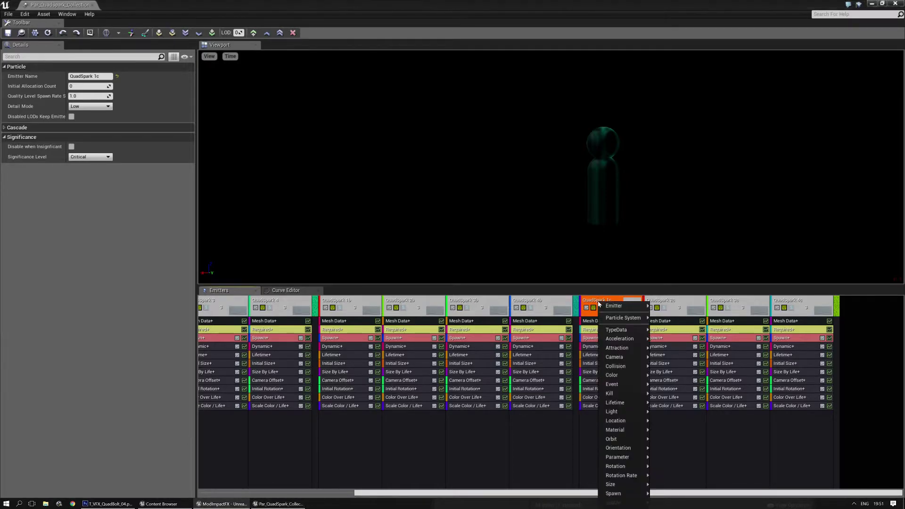
mouse_move(606, 305)
left_click(712, 331)
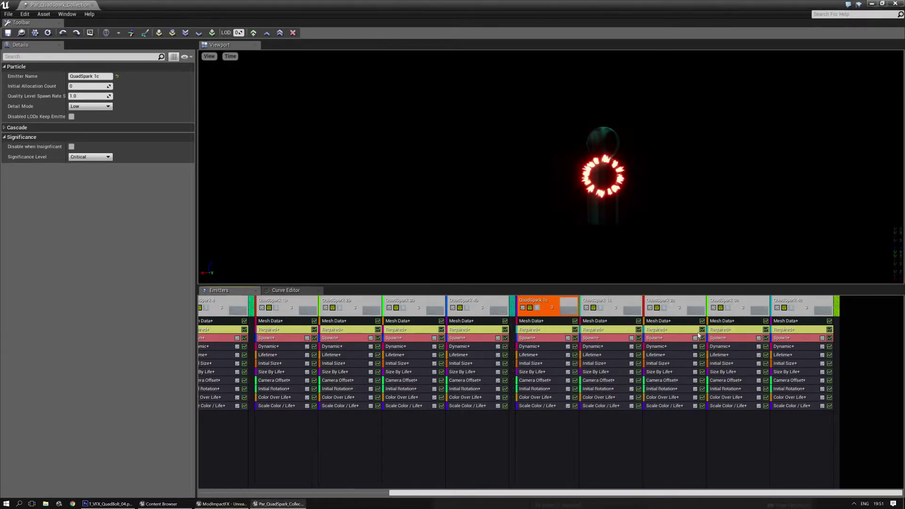
left_click(596, 306)
key("Right")
key("Right")
key("Right")
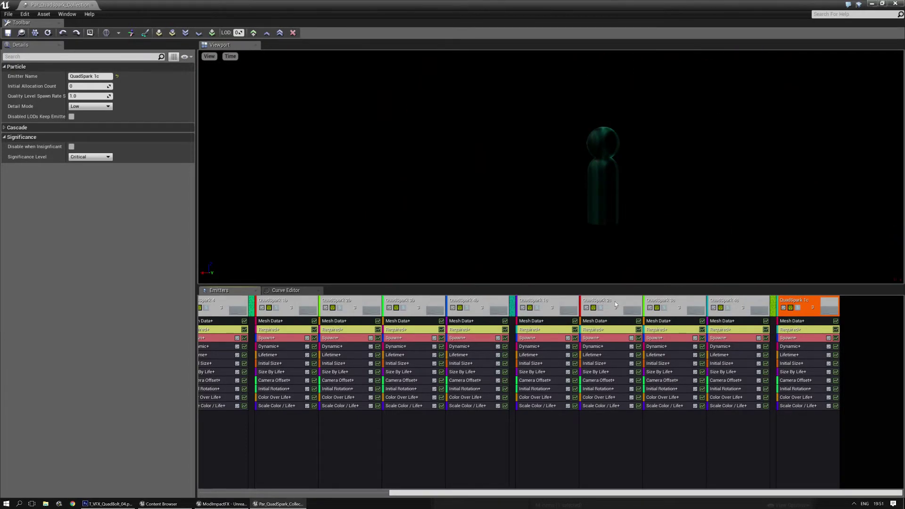
Step: Move QuadSpark 2c, 3c and 4c to the end of the emitter list
left_click(615, 301)
key("Right")
key("Right")
key("Right")
key("Right")
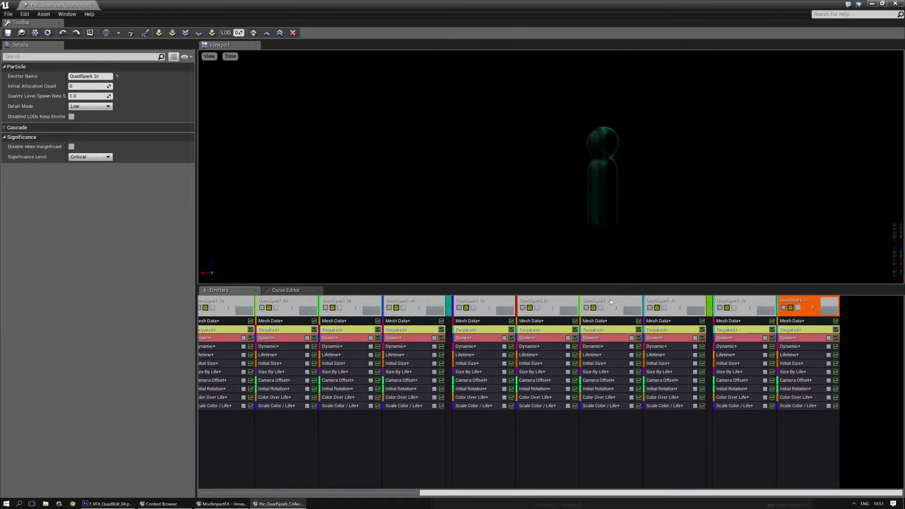
left_click(610, 301)
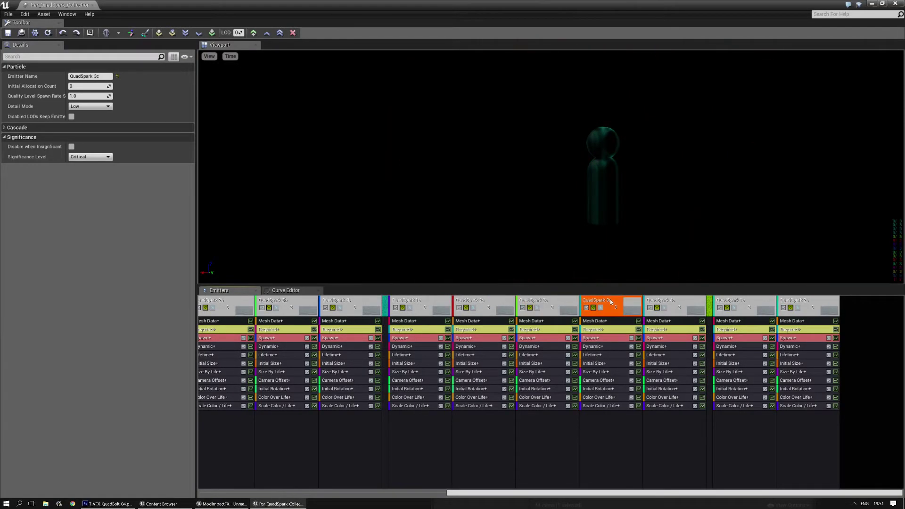
key("Right")
key("Right")
key("Right")
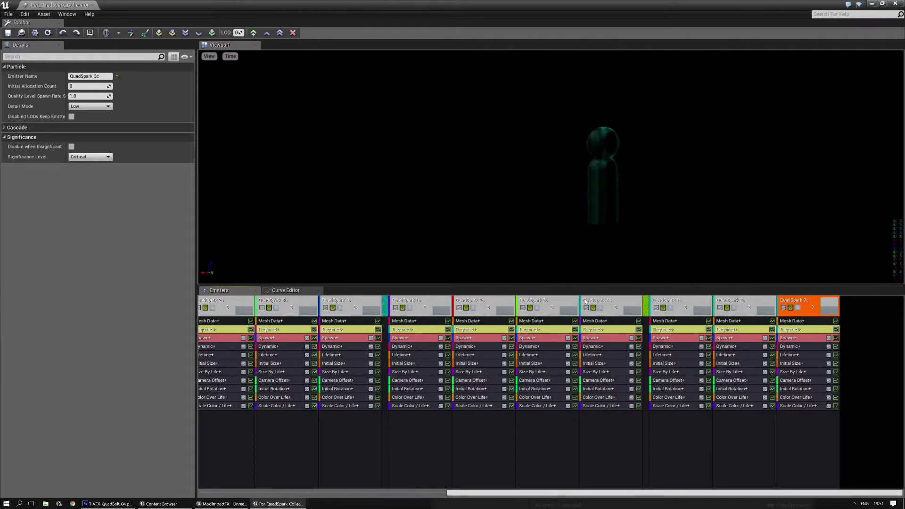
left_click(607, 305)
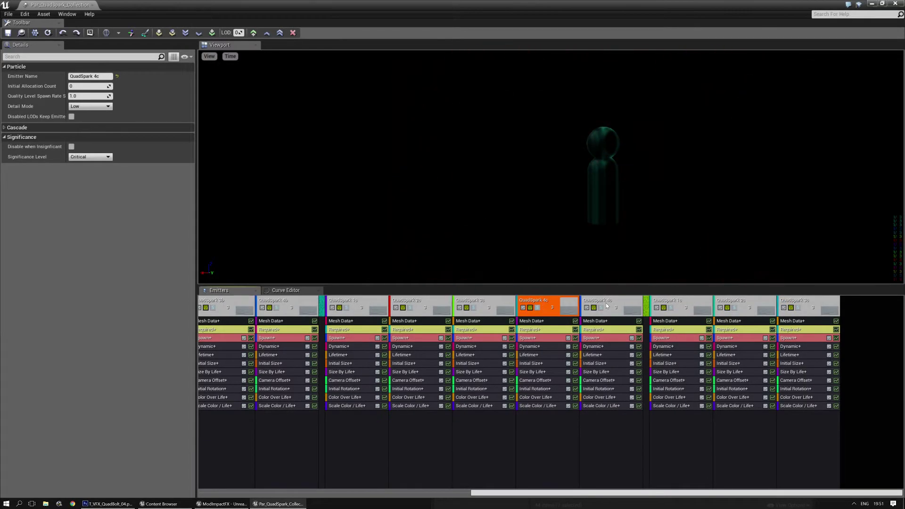
key("Right")
key("Right")
key("Right")
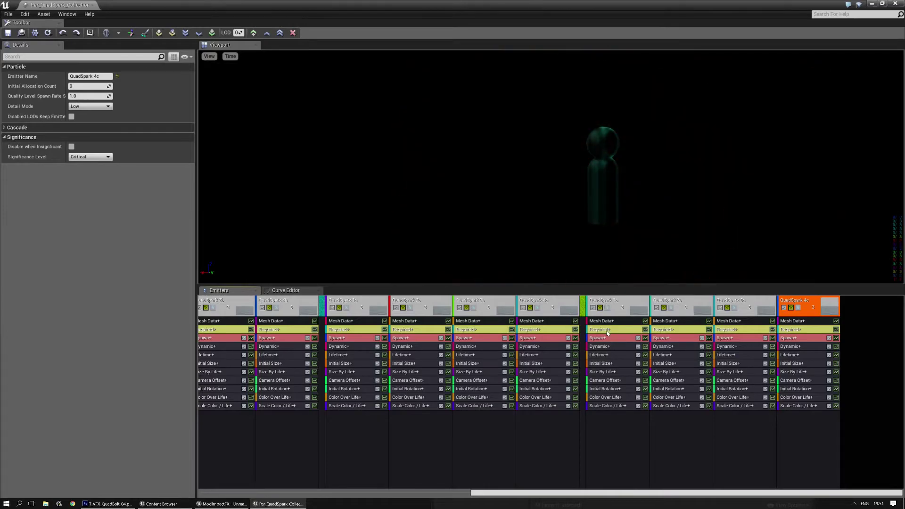
left_click(608, 331)
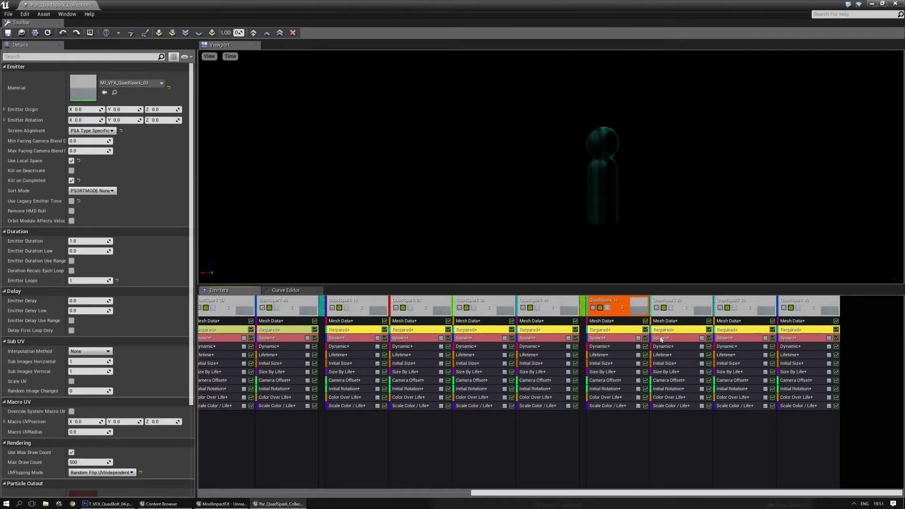
Step: Select QuadSpark 2c and 1c, then minimize Cascade to reveal the ImpactFX textures
left_click(675, 330)
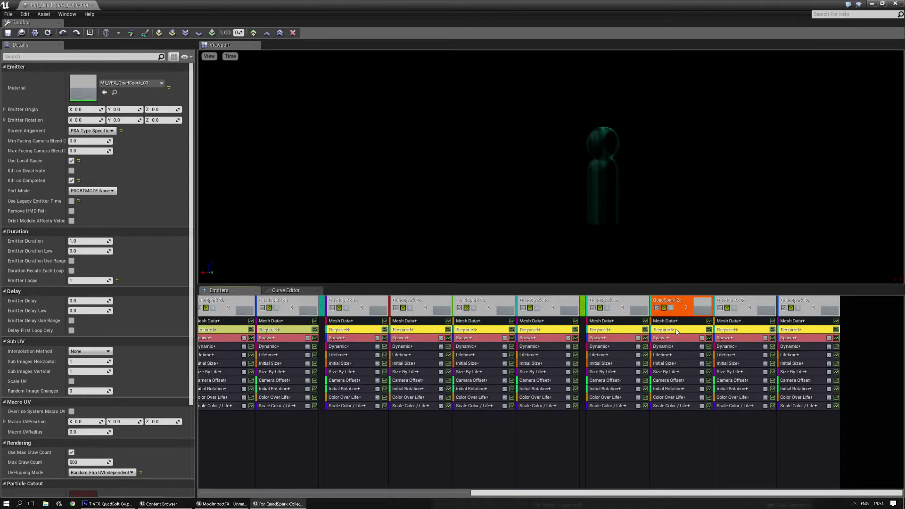
left_click(619, 330)
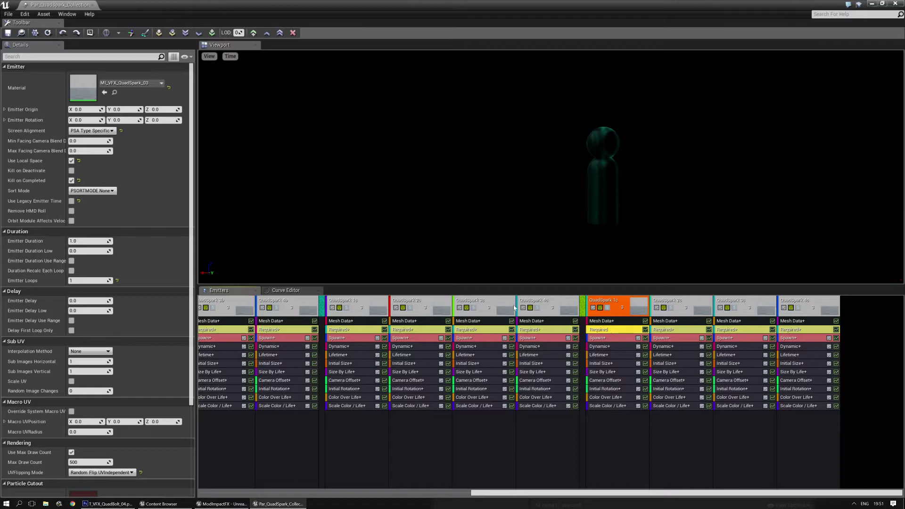
left_click(871, 4)
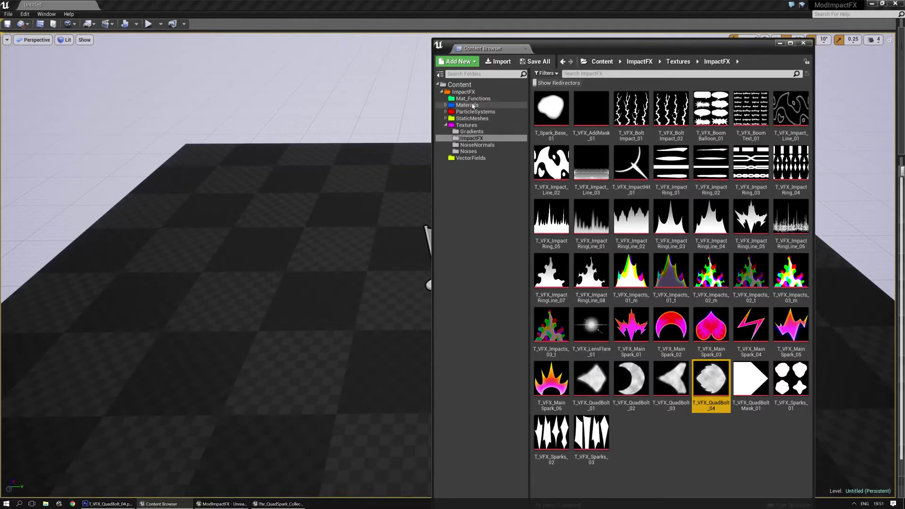
Step: In Materials > QuadSparks, duplicate MI_VFX_QuadSpark_01 and name the copy MI_VFX_QuadSpark_04
left_click(467, 105)
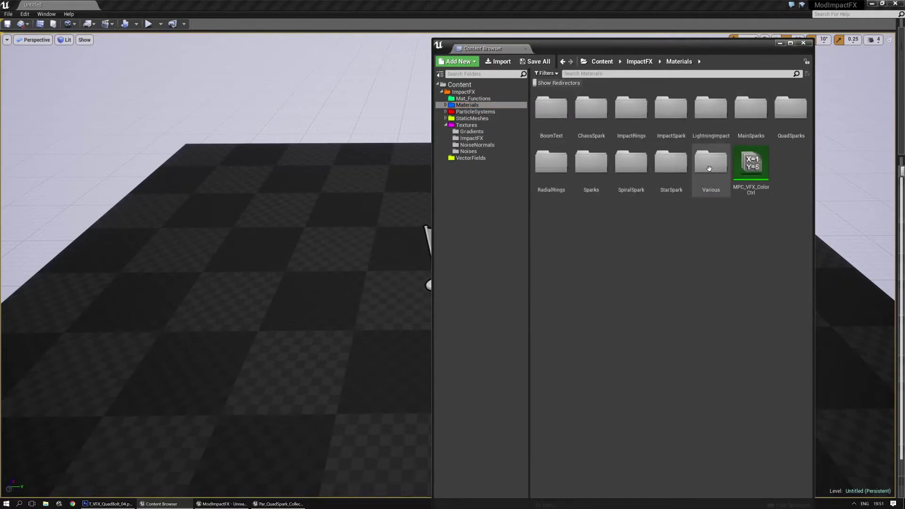
left_click(786, 118)
double_click(787, 118)
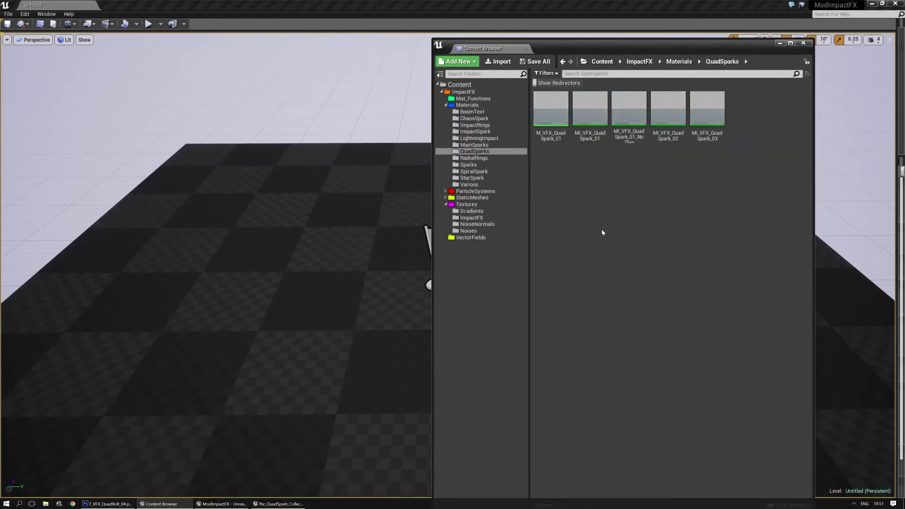
left_click(597, 134)
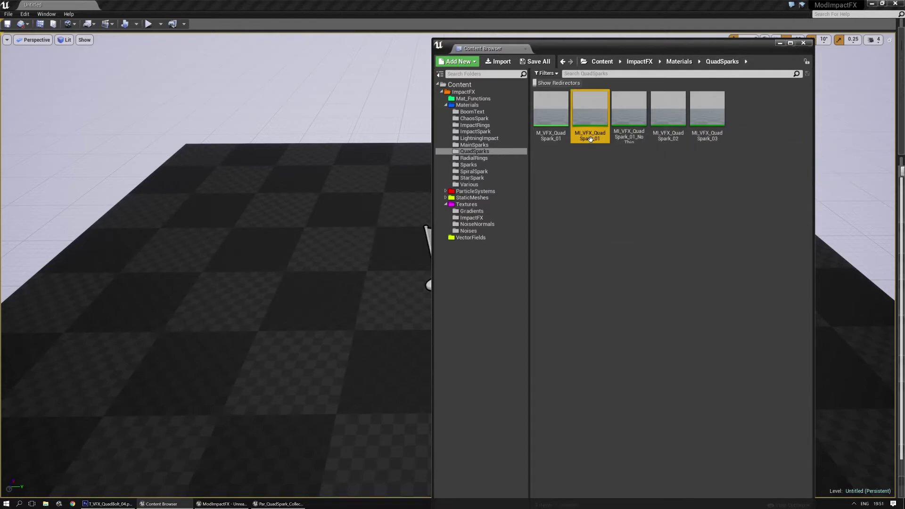
right_click(591, 138)
left_click(637, 194)
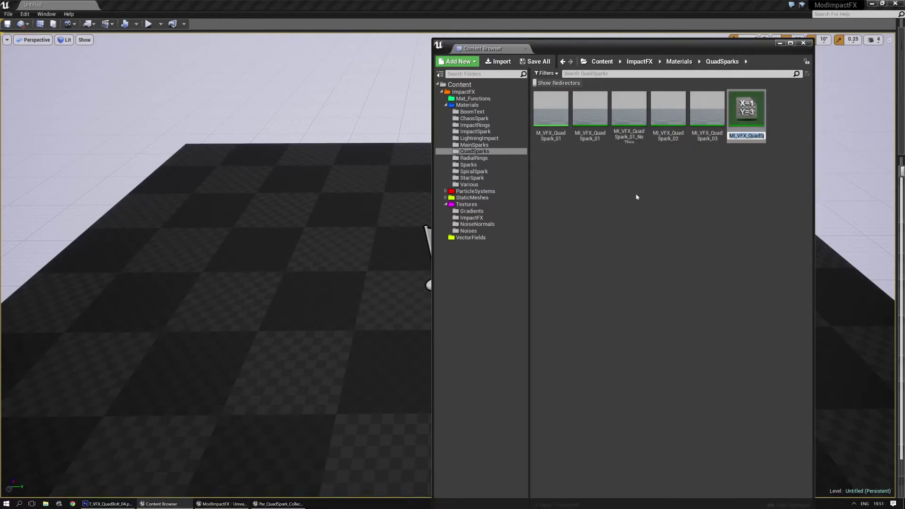
type("MI_VFX_QuadSpark_04")
key("Return")
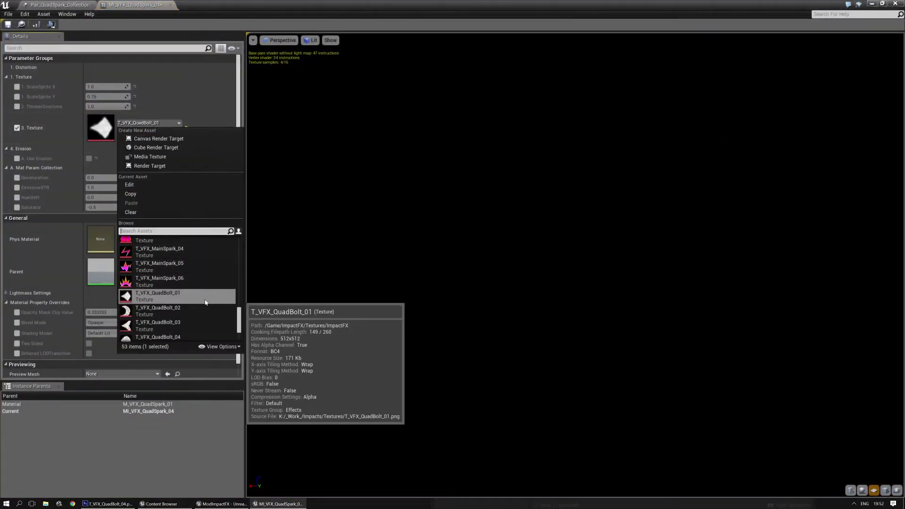
Step: Set MI_VFX_QuadSpark_04's Texture parameter to T_VFX_QuadBolt_04 and save the material instance
scroll(204, 303, "down", 2)
left_click(185, 312)
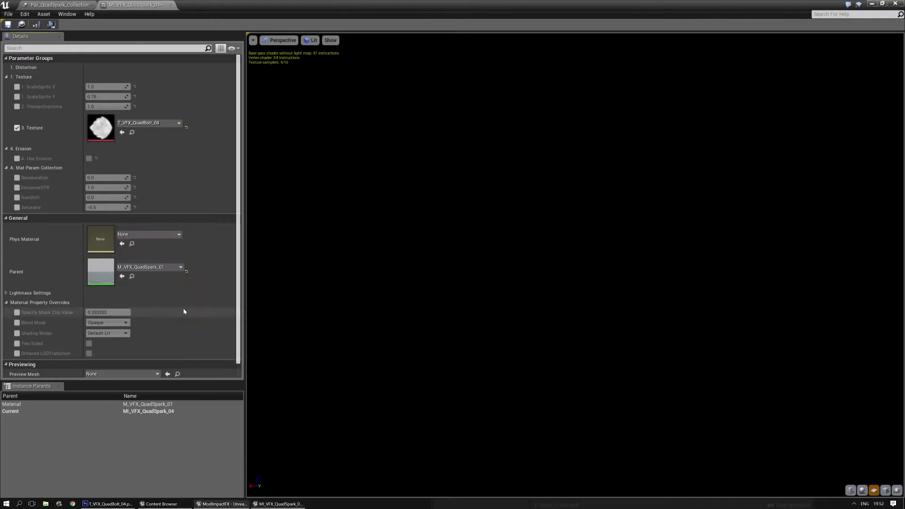
left_click(6, 27)
Step: Select MI_VFX_QuadSpark_04 in the Content Browser and assign it as QuadSpark 1c's Material
left_click(59, 4)
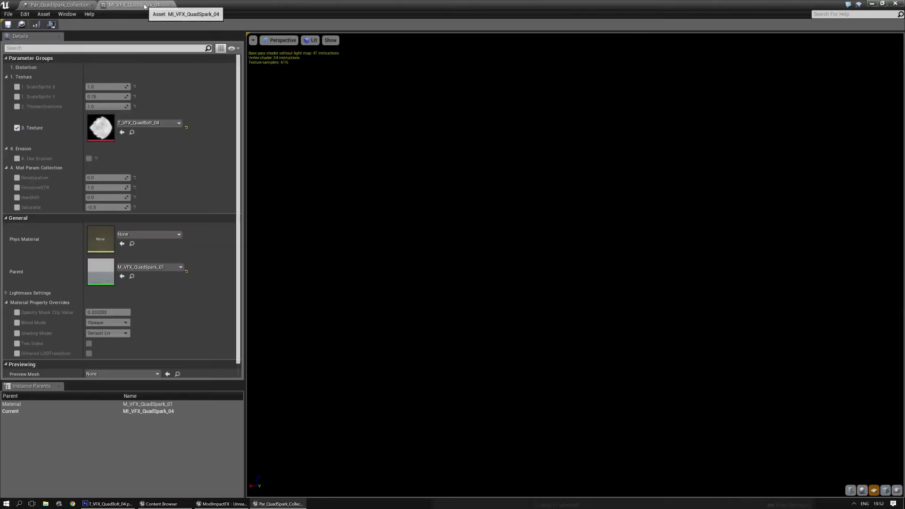
left_click(134, 5)
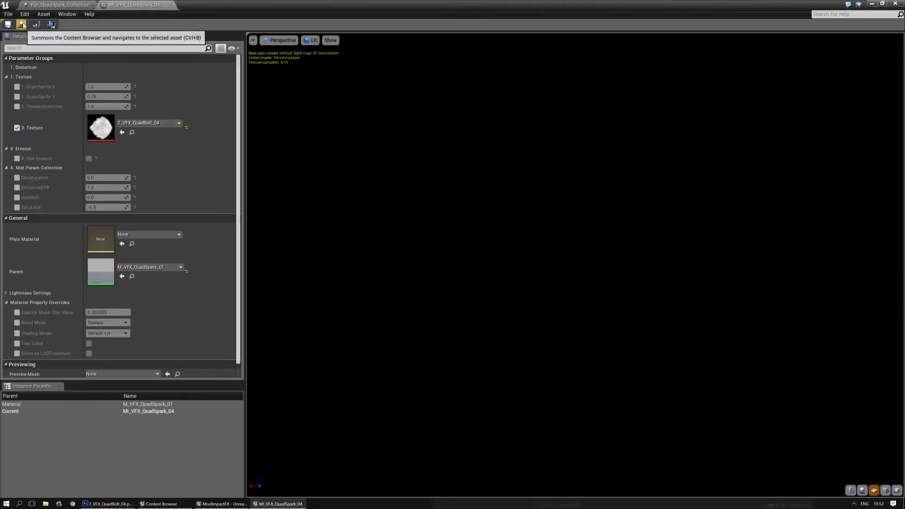
left_click(22, 25)
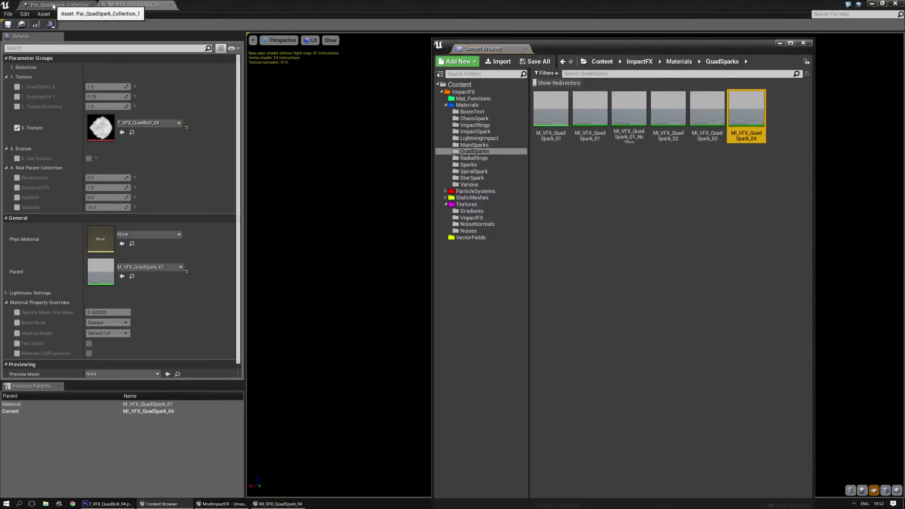
left_click(59, 5)
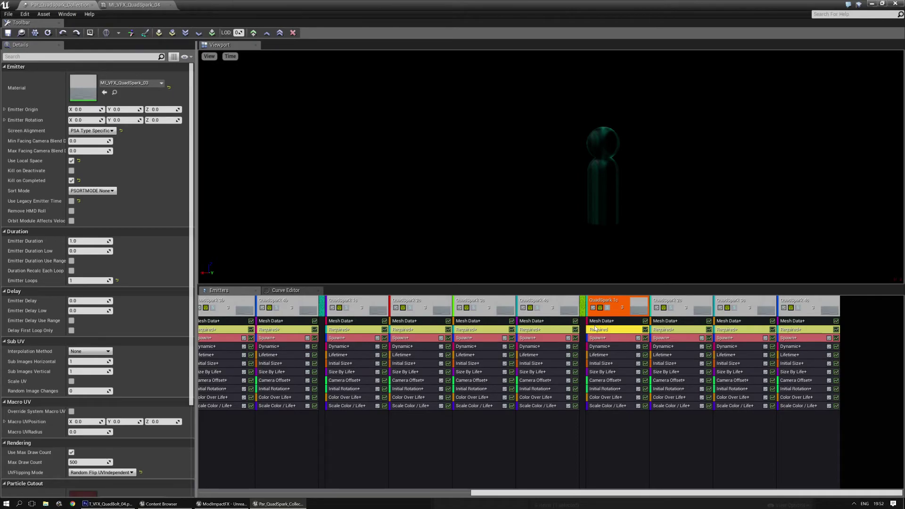
left_click(104, 92)
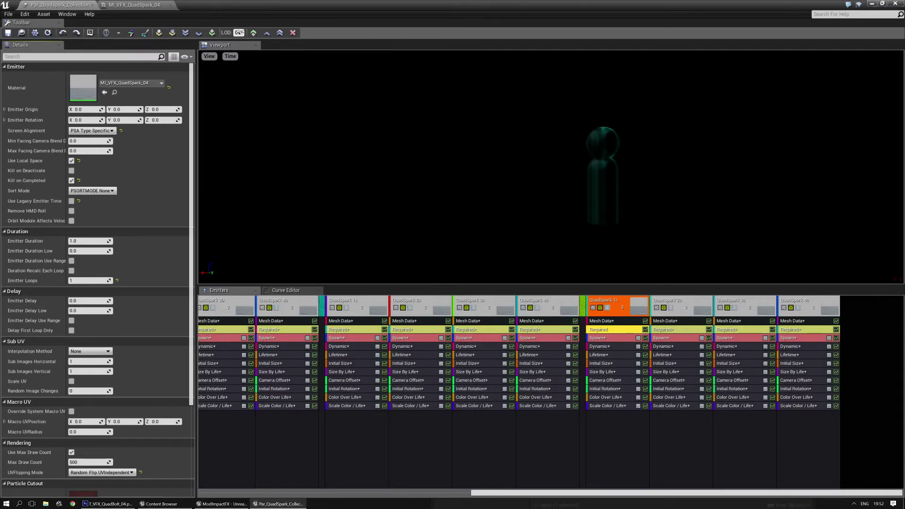
Step: At LOD 1, set QuadSpark 1c's Required module to Duplicate From Highest
left_click_drag(239, 33, 240, 33)
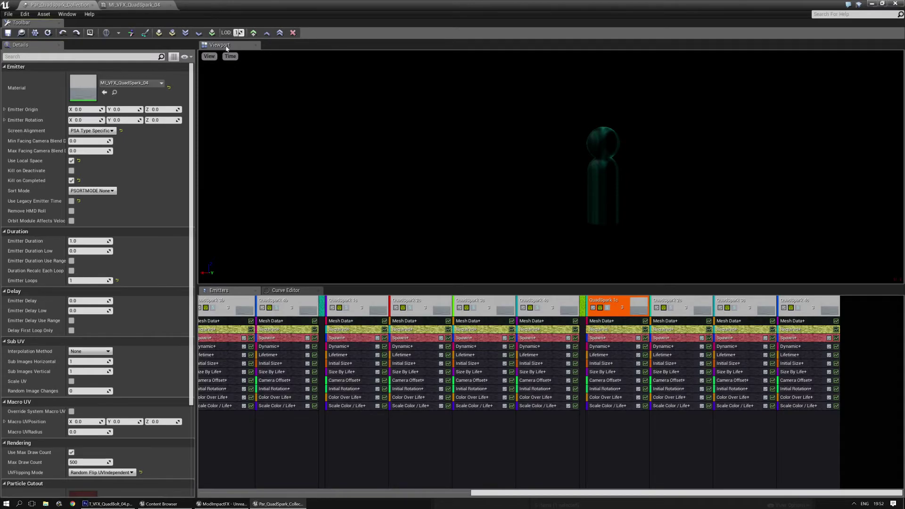
left_click(623, 332)
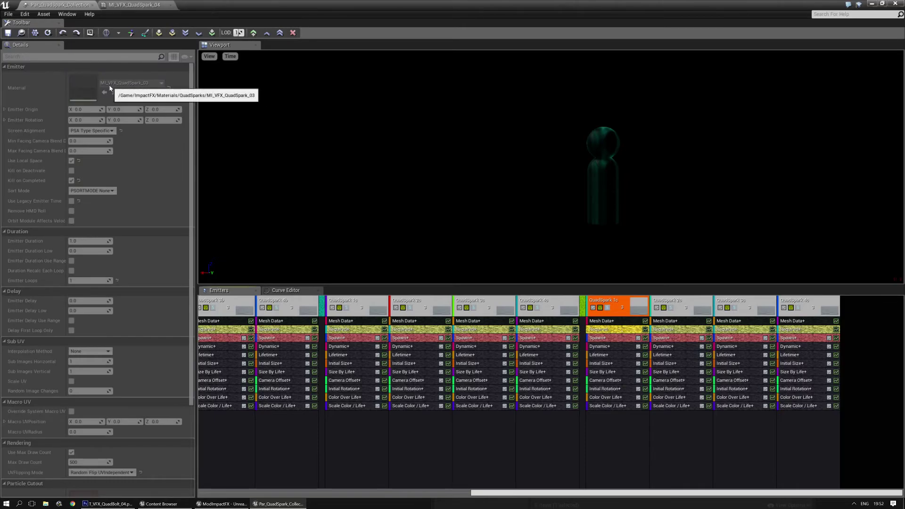
right_click(610, 333)
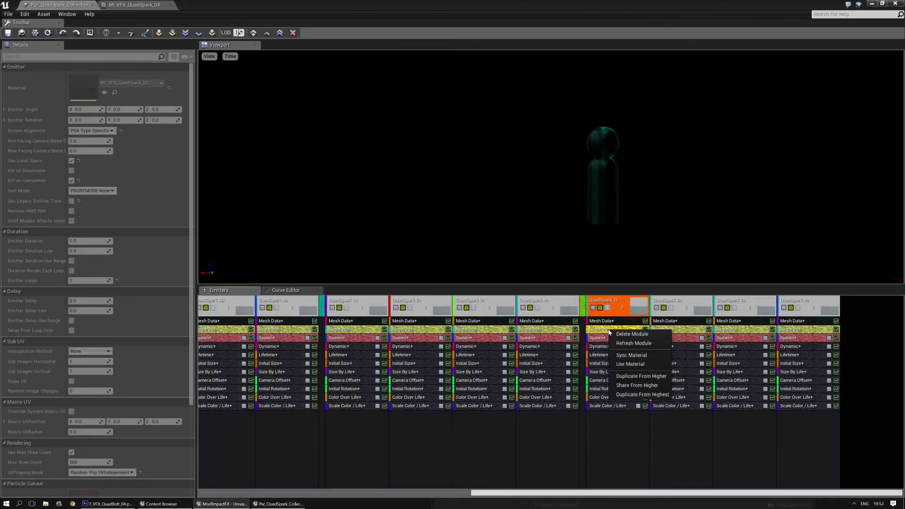
left_click(642, 395)
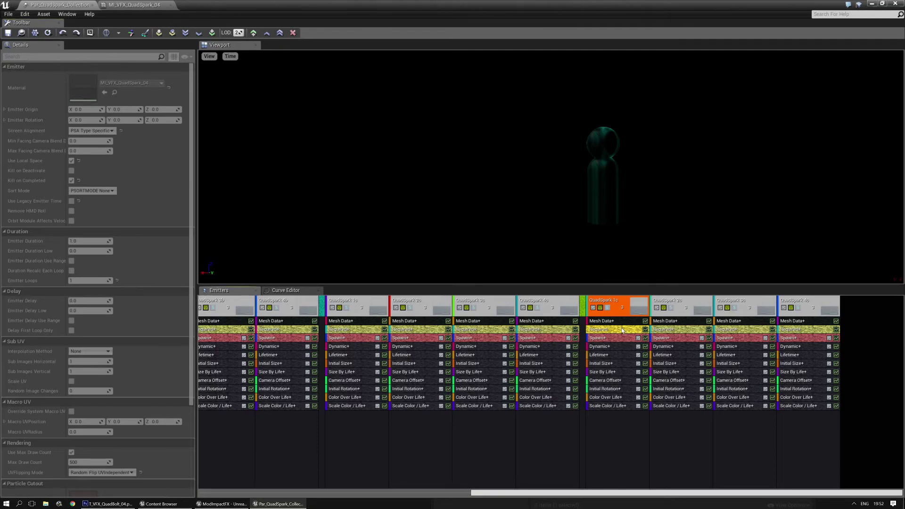
Step: Make the Required module Share From Higher, then return the preview to LOD 0
right_click(622, 330)
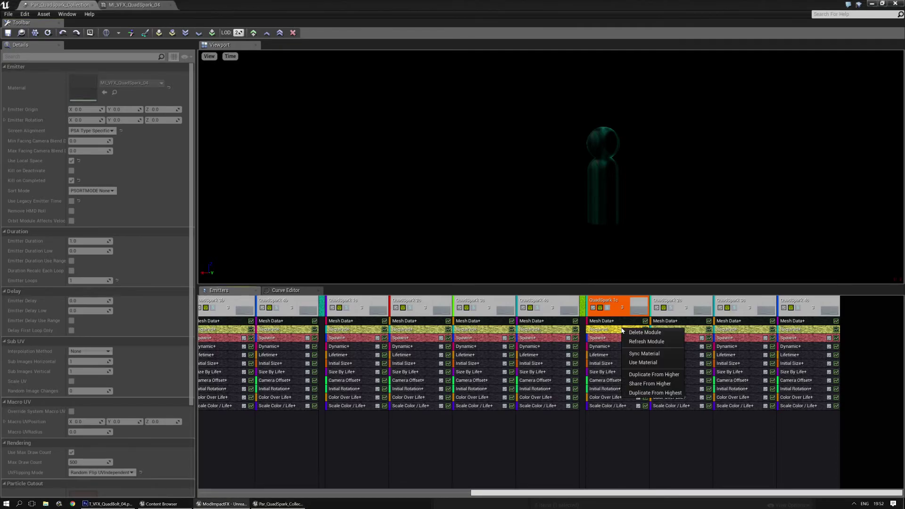
left_click(653, 384)
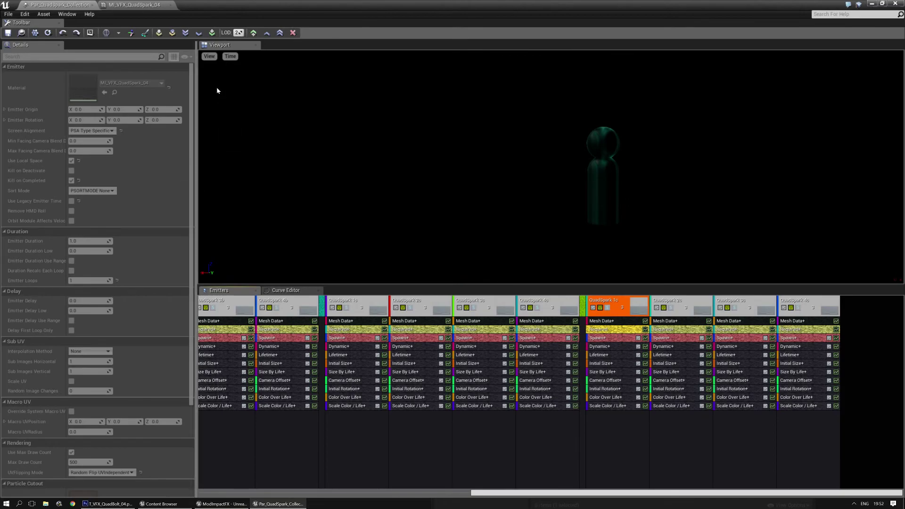
left_click_drag(244, 32, 227, 33)
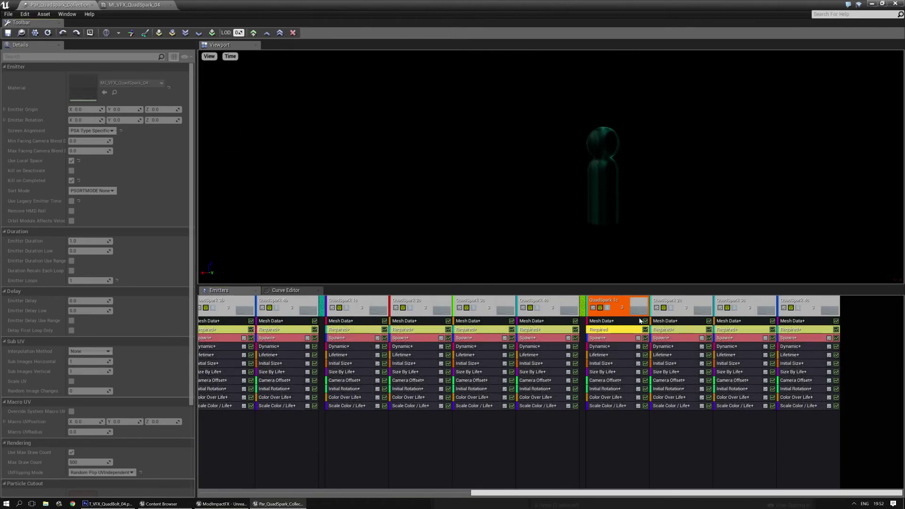
left_click(627, 333)
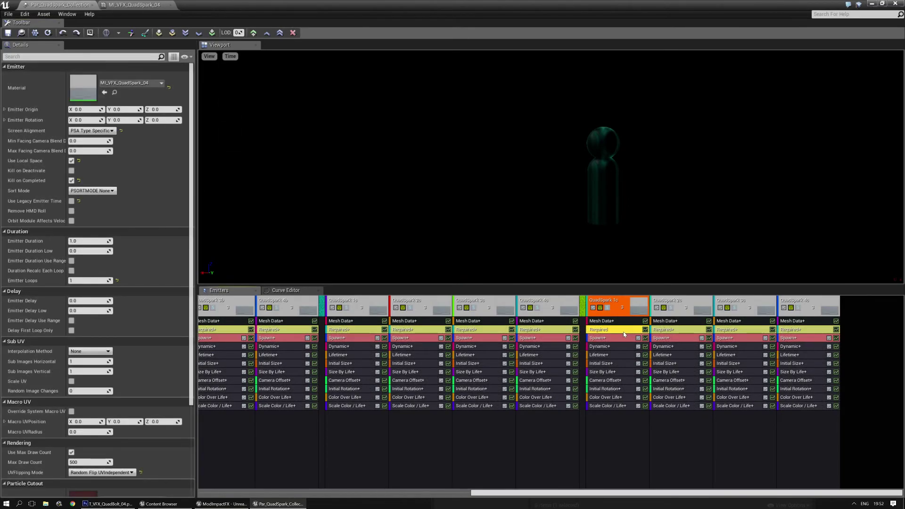
Step: Drag QuadSpark 1c's Required module onto QuadSpark 4c and reselect QuadSpark 1c
left_click_drag(624, 335, 796, 328)
left_click(613, 305)
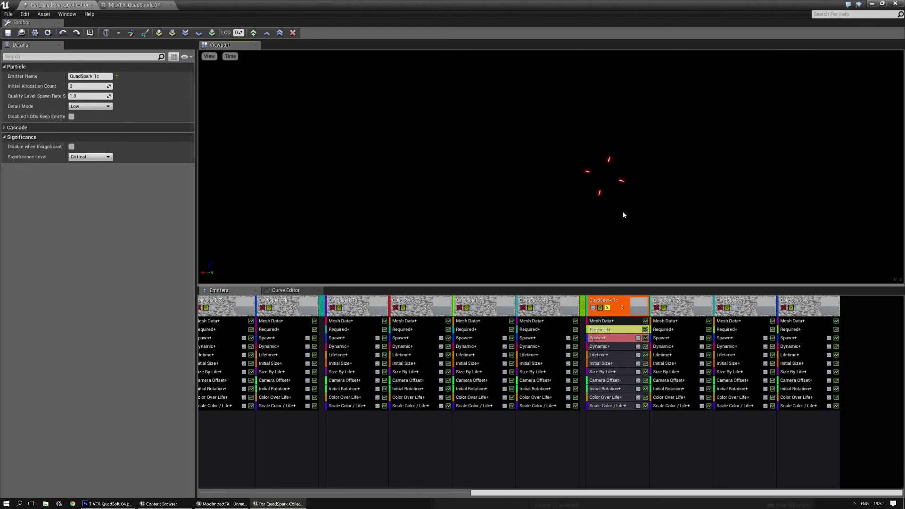